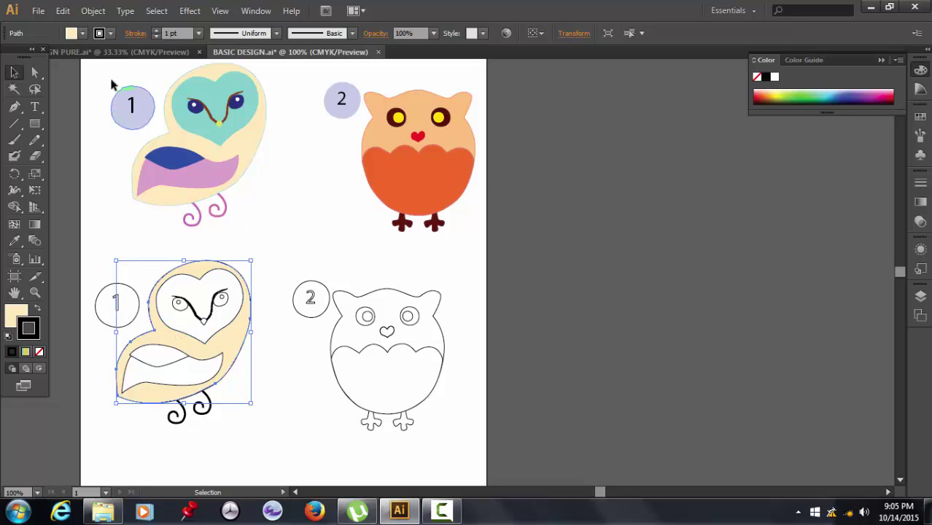
- Fill owl 1's heart-shaped face with the C=60 M=10 Y=5 K=0 blue swatch
{"action": "left_click", "coordinate": [82, 34]}
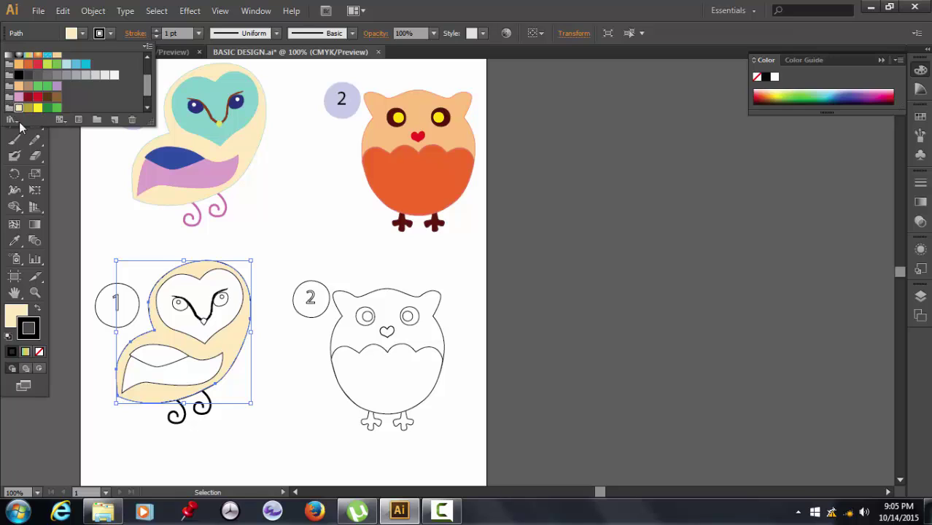
{"action": "left_click", "coordinate": [97, 247]}
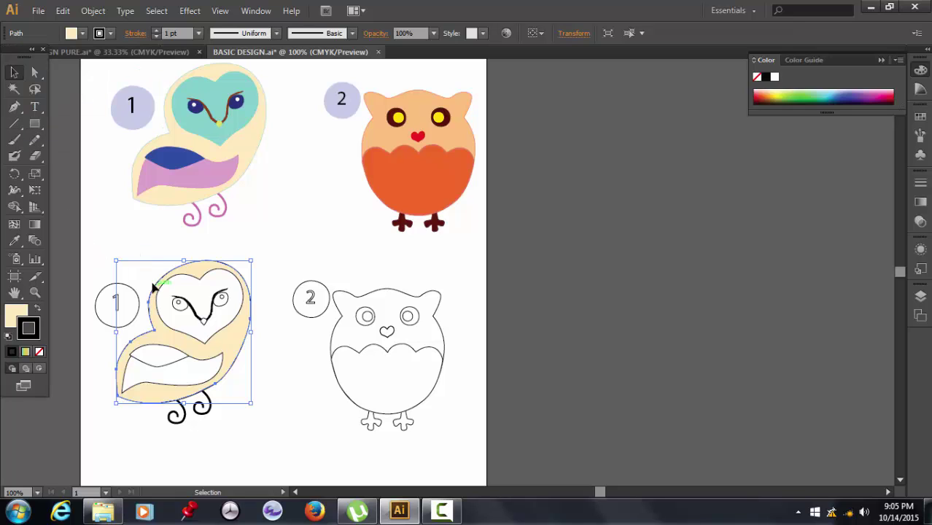
{"action": "left_click", "coordinate": [188, 292]}
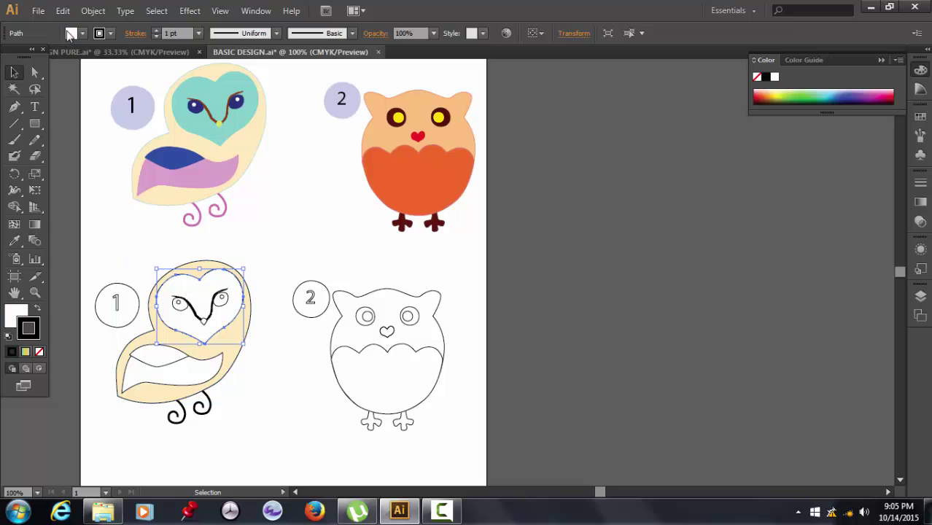
{"action": "left_click", "coordinate": [84, 33]}
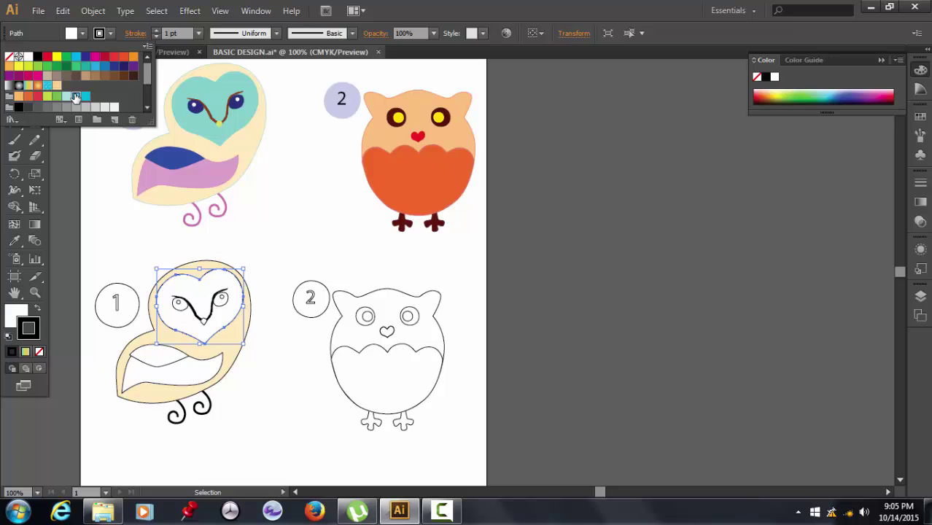
{"action": "left_click", "coordinate": [76, 96]}
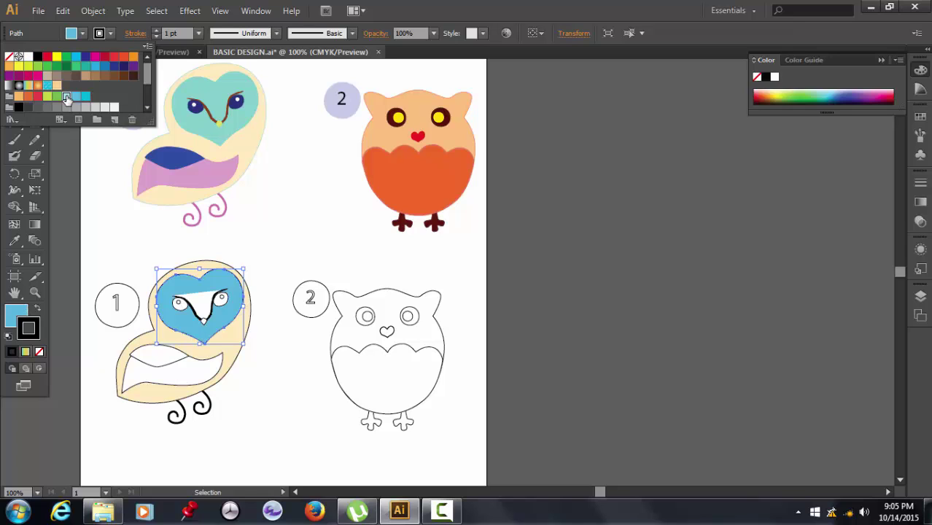
{"action": "left_click", "coordinate": [67, 97]}
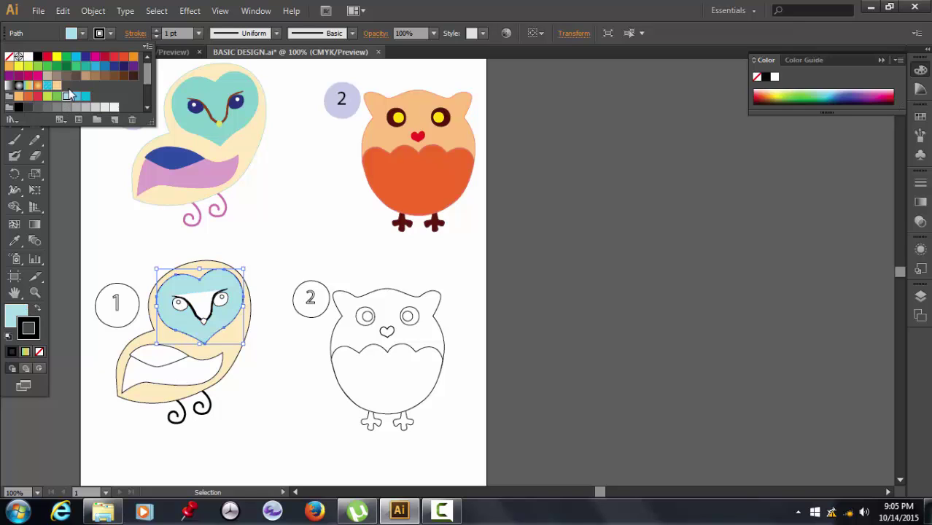
{"action": "scroll", "coordinate": [68, 89], "scroll_direction": "down", "scroll_amount": 1}
{"action": "scroll", "coordinate": [69, 88], "scroll_direction": "down", "scroll_amount": 1}
{"action": "scroll", "coordinate": [69, 88], "scroll_direction": "down", "scroll_amount": 1}
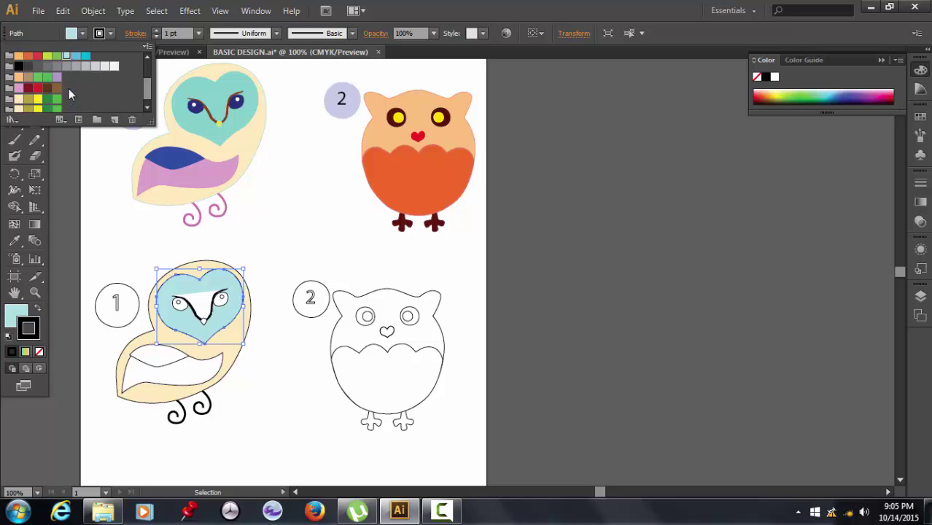
{"action": "scroll", "coordinate": [68, 89], "scroll_direction": "up", "scroll_amount": 3}
{"action": "scroll", "coordinate": [68, 89], "scroll_direction": "down", "scroll_amount": 3}
{"action": "left_click", "coordinate": [79, 57]}
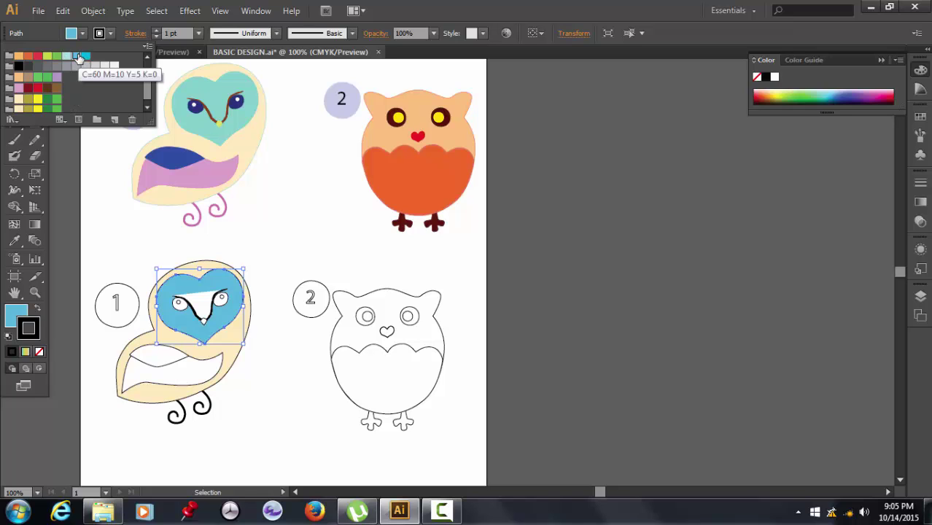
{"action": "scroll", "coordinate": [81, 64], "scroll_direction": "up", "scroll_amount": 3}
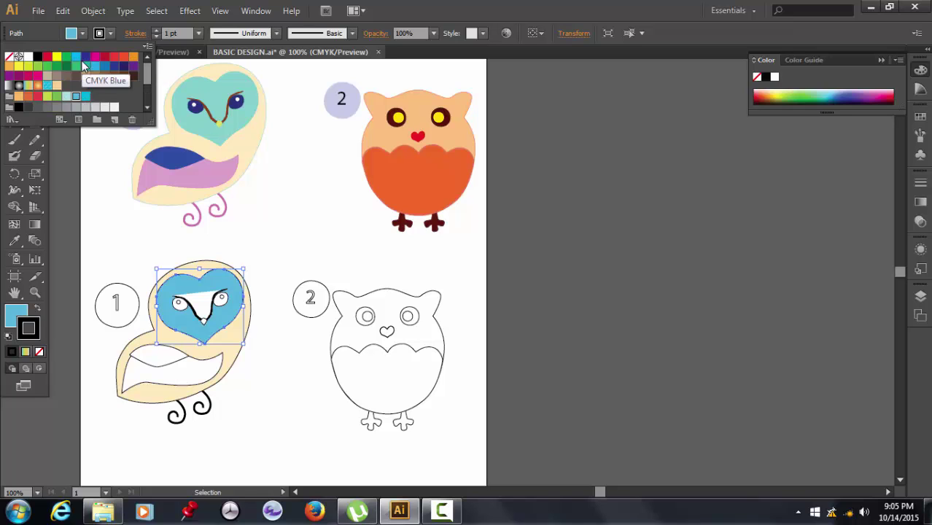
{"action": "left_click", "coordinate": [206, 306]}
- Fill the white patch around the eyes with the same C=60 M=10 Y=5 K=0 blue
{"action": "left_click", "coordinate": [206, 305]}
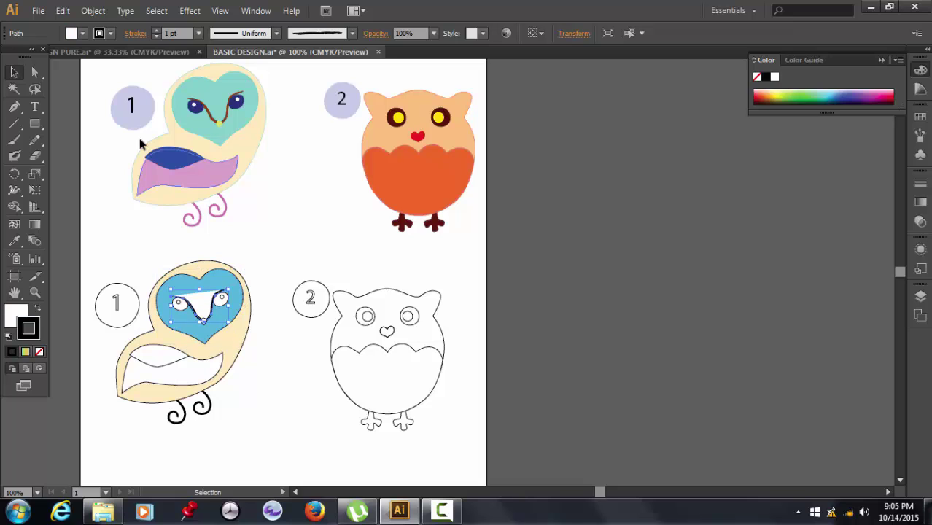
{"action": "left_click", "coordinate": [83, 34]}
{"action": "left_click", "coordinate": [82, 96]}
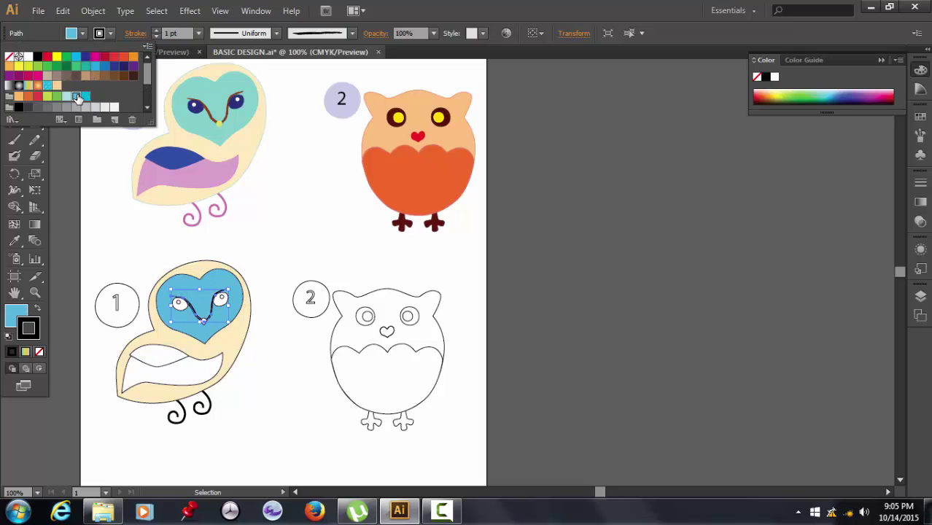
{"action": "left_click", "coordinate": [286, 314]}
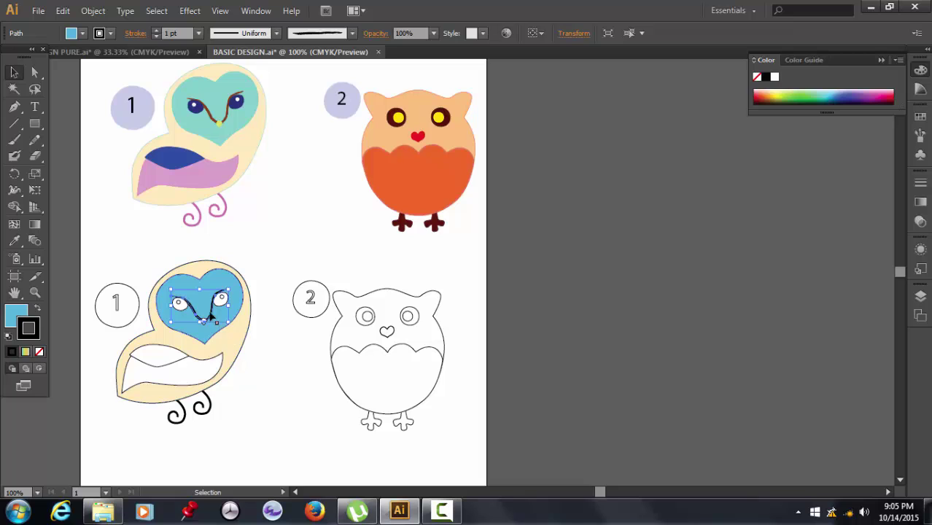
{"action": "left_click", "coordinate": [182, 312]}
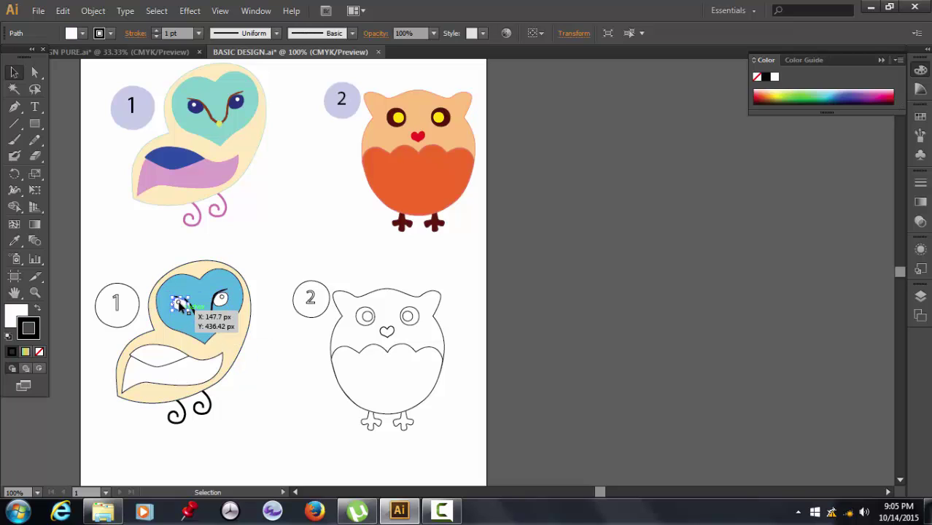
- Fill owl 1's left eye with dark navy blue
{"action": "left_click", "coordinate": [82, 34]}
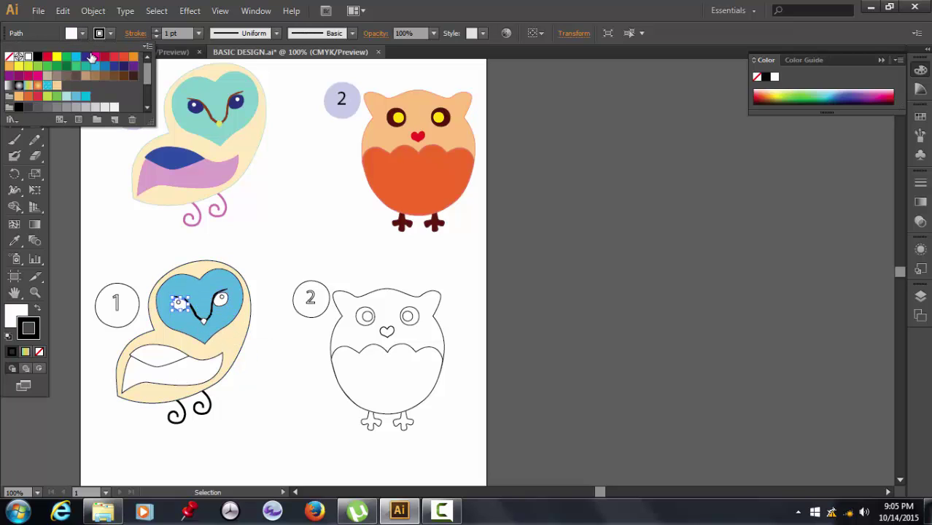
{"action": "left_click", "coordinate": [85, 57]}
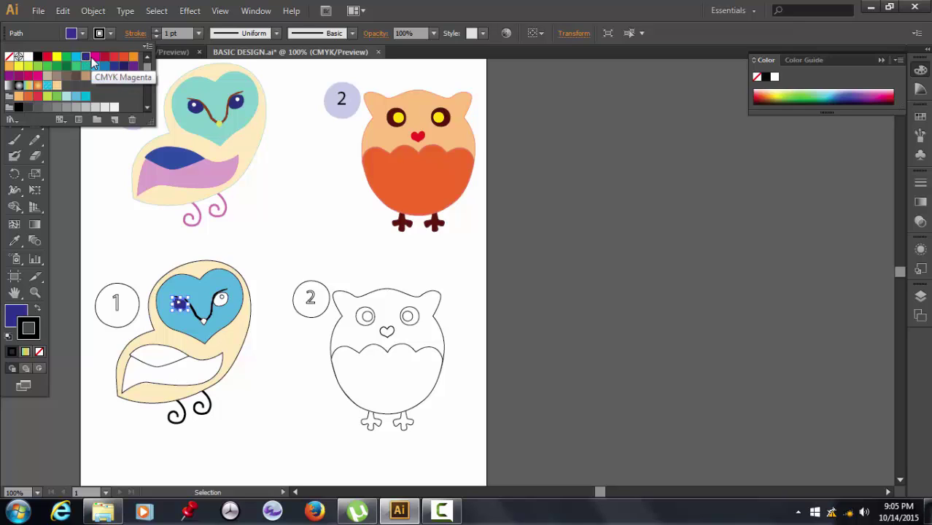
{"action": "left_click", "coordinate": [124, 67]}
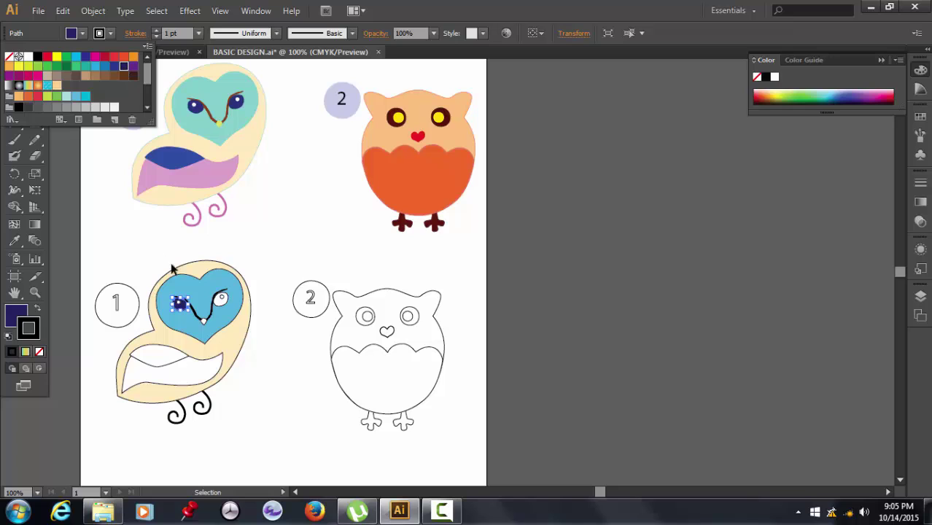
{"action": "left_click", "coordinate": [281, 348]}
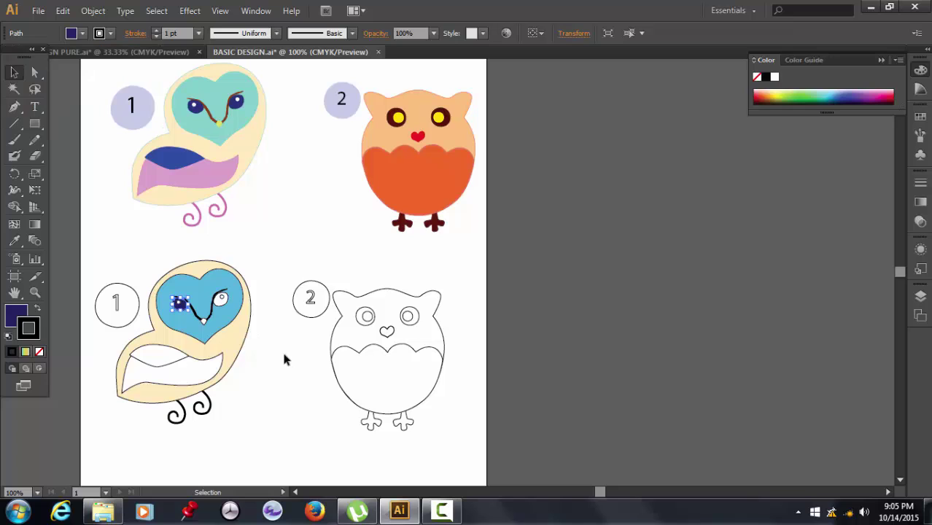
- Fill the right eye dark navy too, then recheck the left eye's colour
{"action": "left_click", "coordinate": [221, 298]}
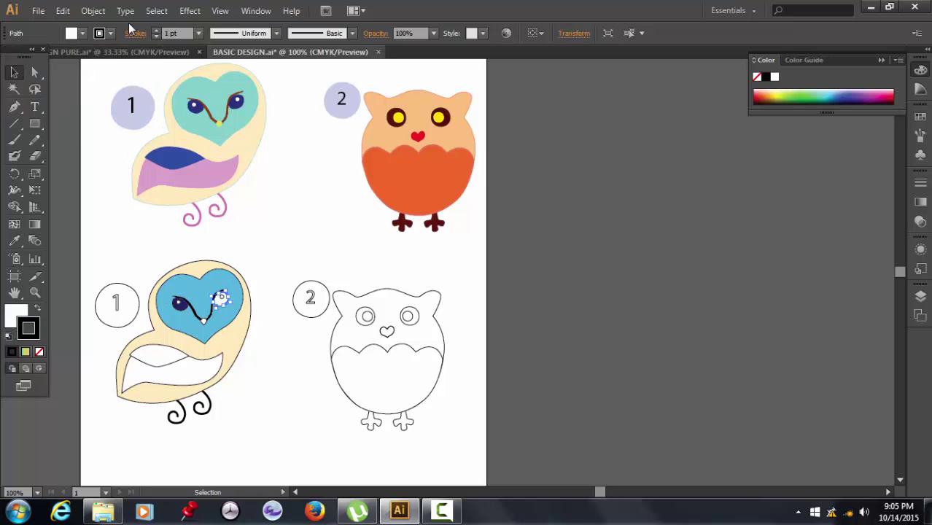
{"action": "left_click", "coordinate": [84, 33]}
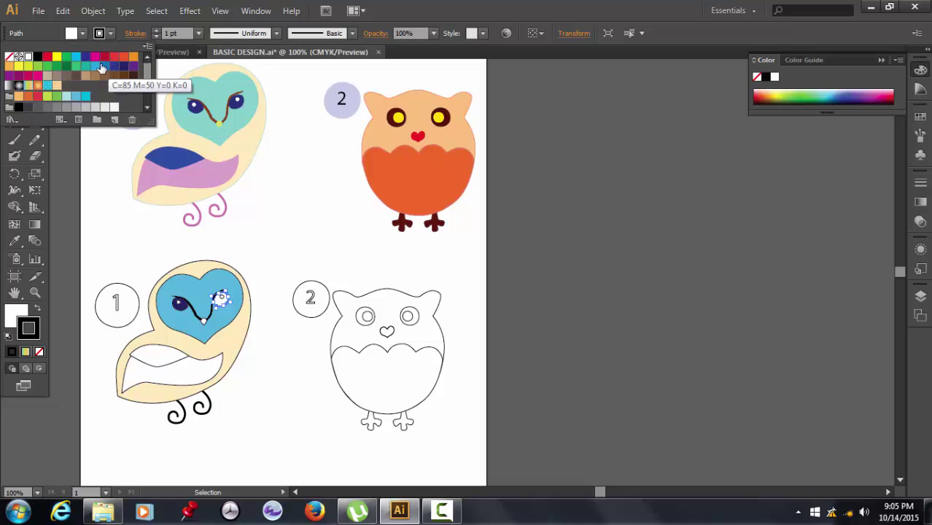
{"action": "left_click", "coordinate": [86, 57]}
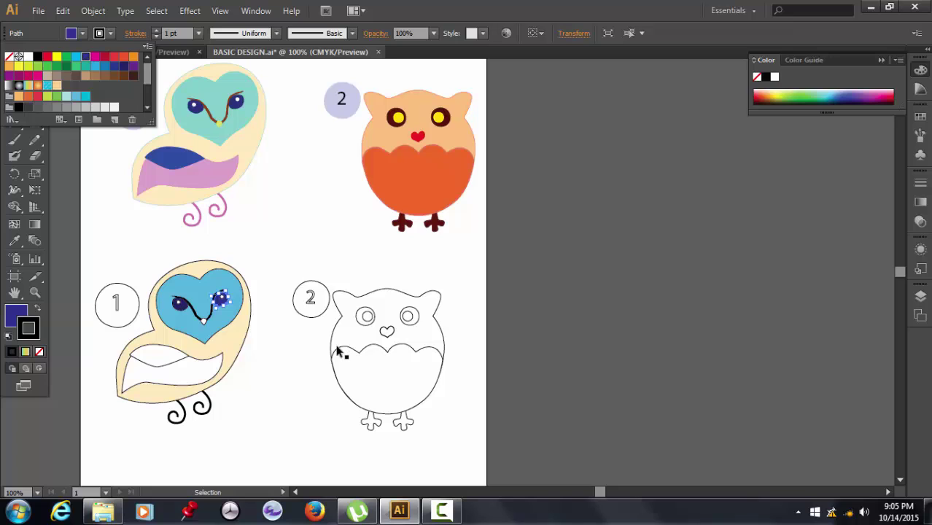
{"action": "left_click", "coordinate": [186, 308]}
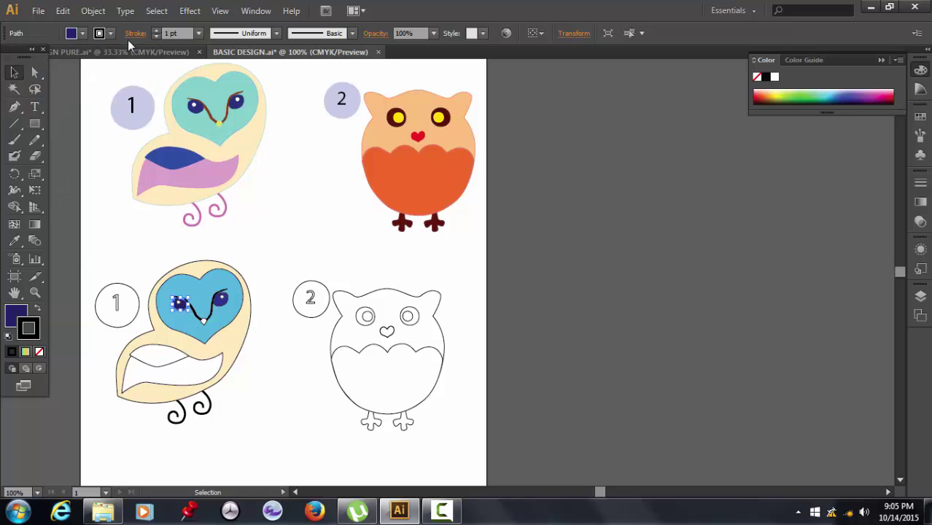
{"action": "left_click", "coordinate": [85, 34]}
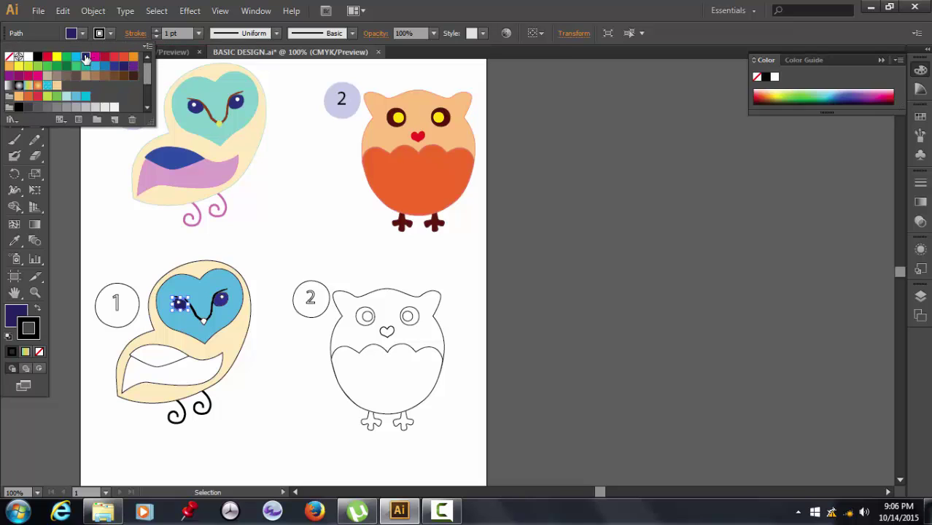
{"action": "left_click", "coordinate": [271, 332]}
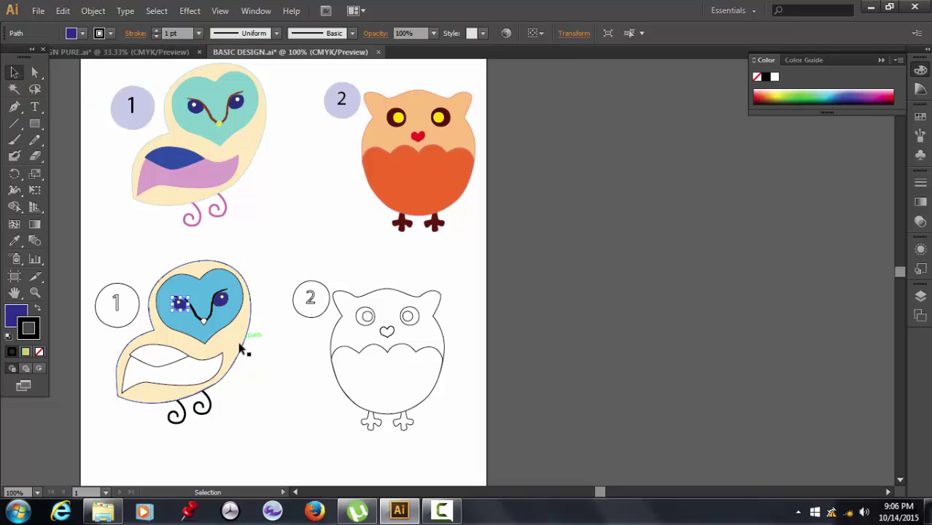
- Give owl 1's white wing a pink fill swatch, leaving its inner patch white
{"action": "left_click", "coordinate": [209, 374]}
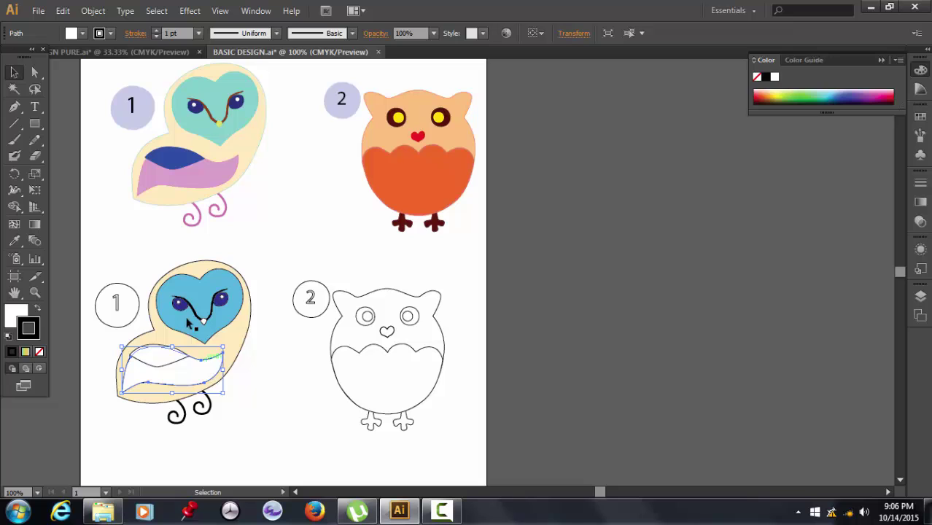
{"action": "left_click", "coordinate": [108, 35]}
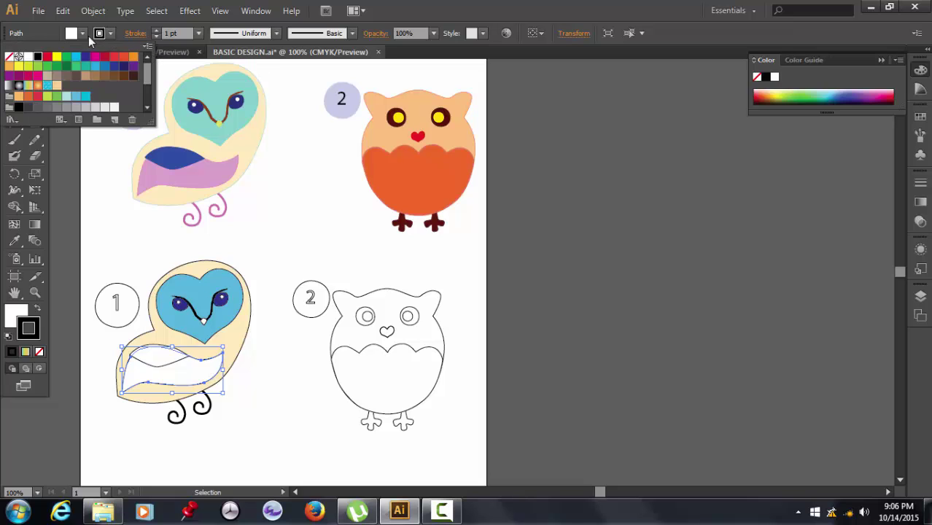
{"action": "left_click", "coordinate": [82, 36]}
{"action": "left_click", "coordinate": [82, 34]}
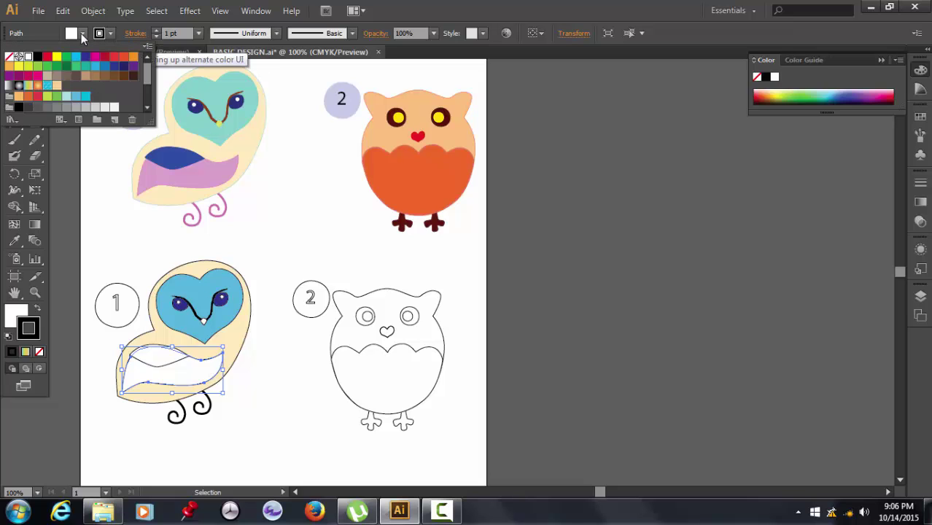
{"action": "scroll", "coordinate": [115, 83], "scroll_direction": "down", "scroll_amount": 1}
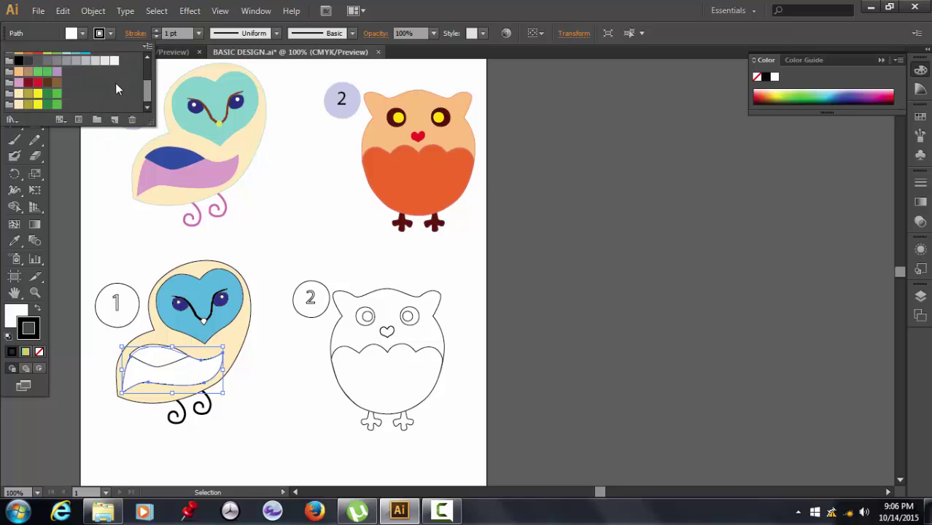
{"action": "scroll", "coordinate": [95, 100], "scroll_direction": "down", "scroll_amount": 2}
{"action": "left_click", "coordinate": [57, 73]}
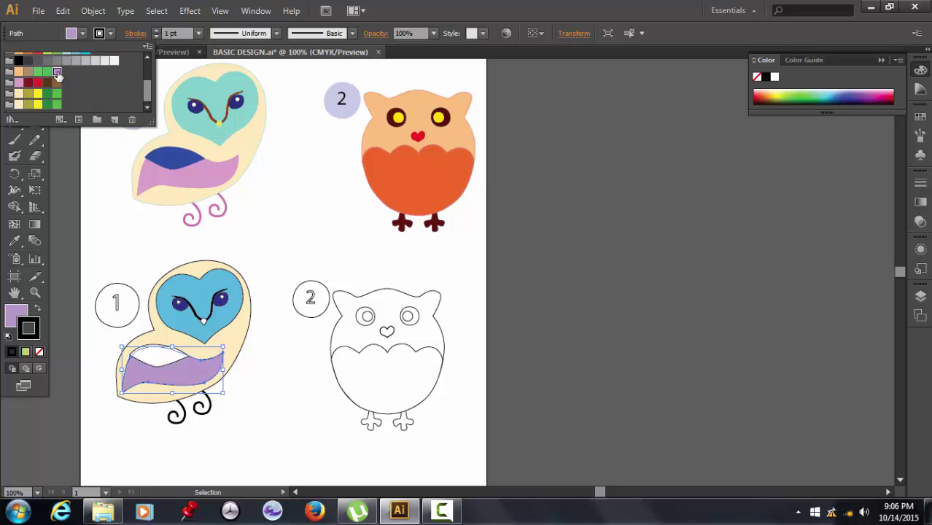
{"action": "left_click", "coordinate": [19, 83]}
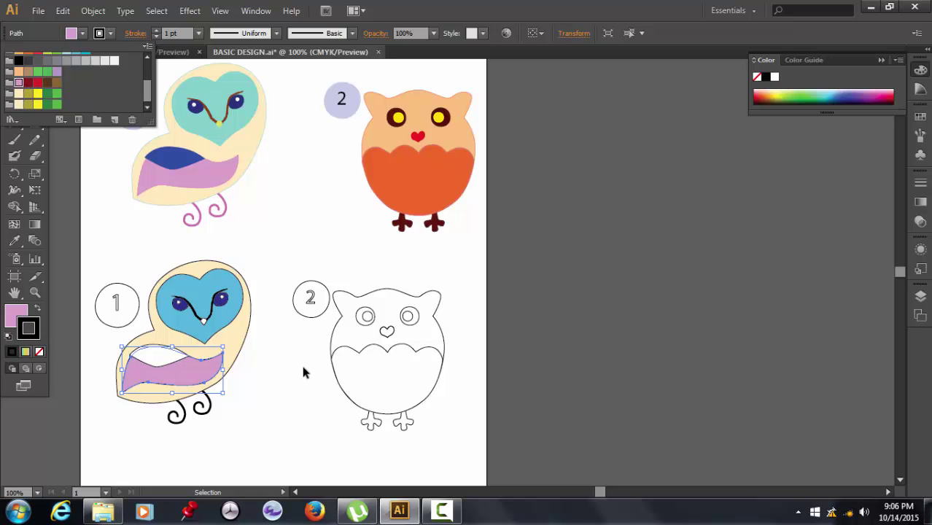
{"action": "left_click", "coordinate": [301, 362]}
{"action": "left_click", "coordinate": [170, 358]}
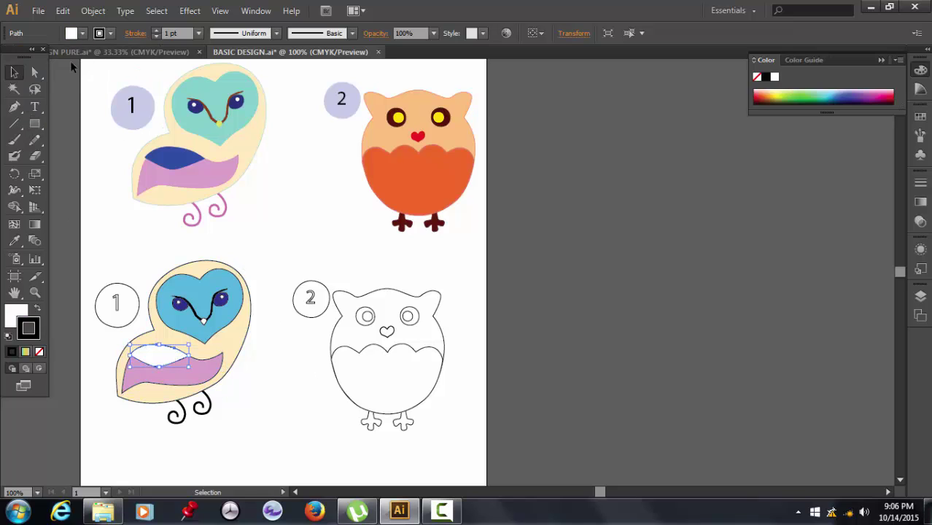
- Fill owl 1's small inner wing shape with dark blue
{"action": "scroll", "coordinate": [70, 60], "scroll_direction": "up", "scroll_amount": 1}
{"action": "left_click", "coordinate": [81, 34]}
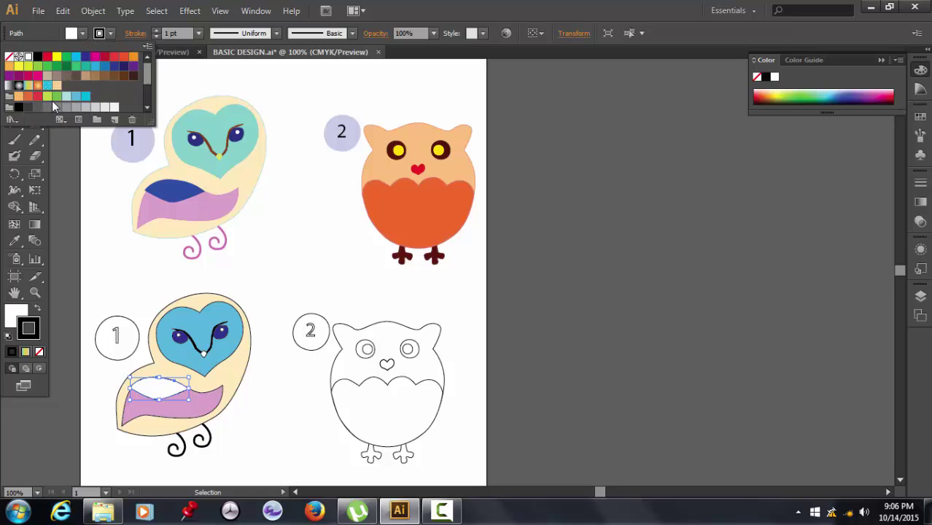
{"action": "scroll", "coordinate": [58, 91], "scroll_direction": "down", "scroll_amount": 3}
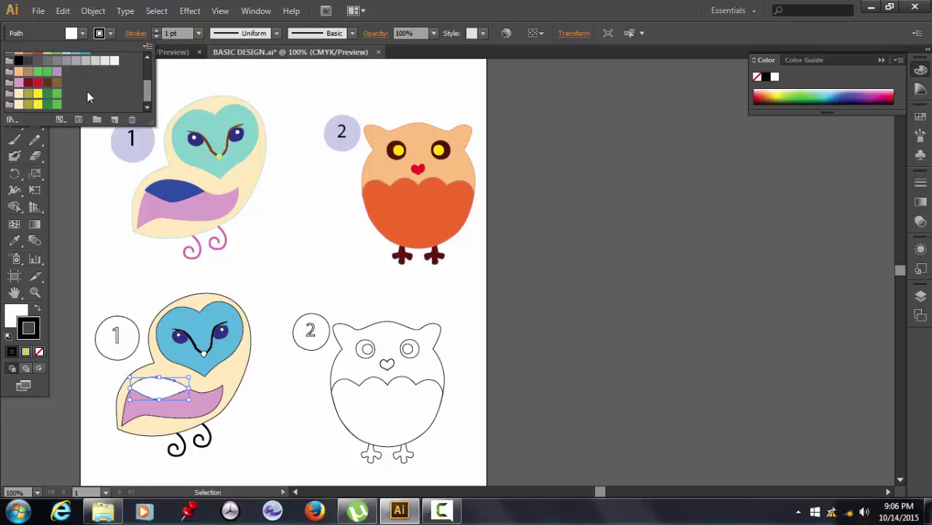
{"action": "scroll", "coordinate": [80, 87], "scroll_direction": "up", "scroll_amount": 3}
{"action": "left_click", "coordinate": [85, 58]}
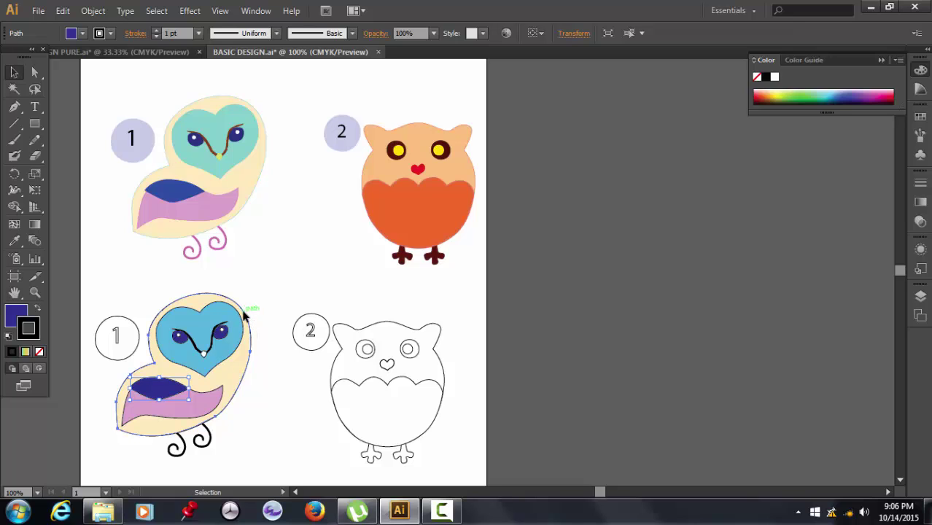
- Stroke owl 1's cream body outline crimson #C11143 and deselect
{"action": "left_click", "coordinate": [245, 313]}
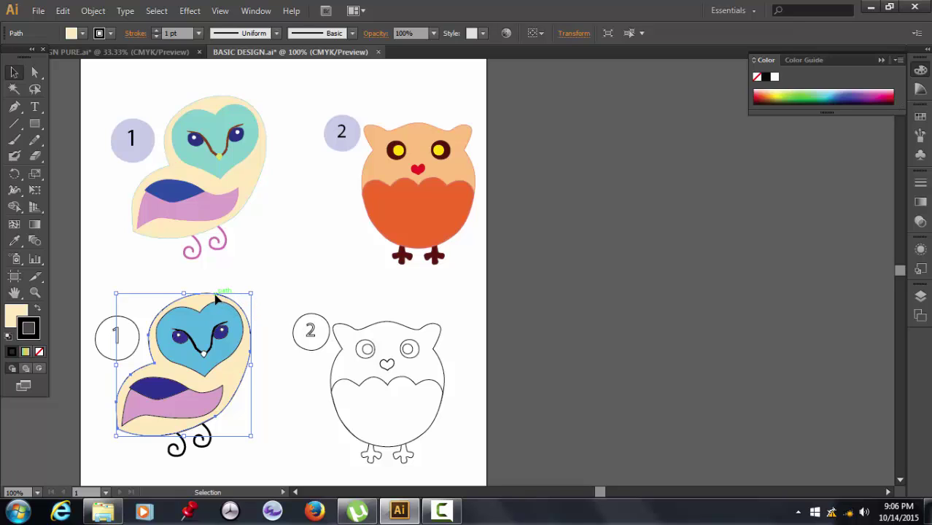
{"action": "double_click", "coordinate": [29, 339]}
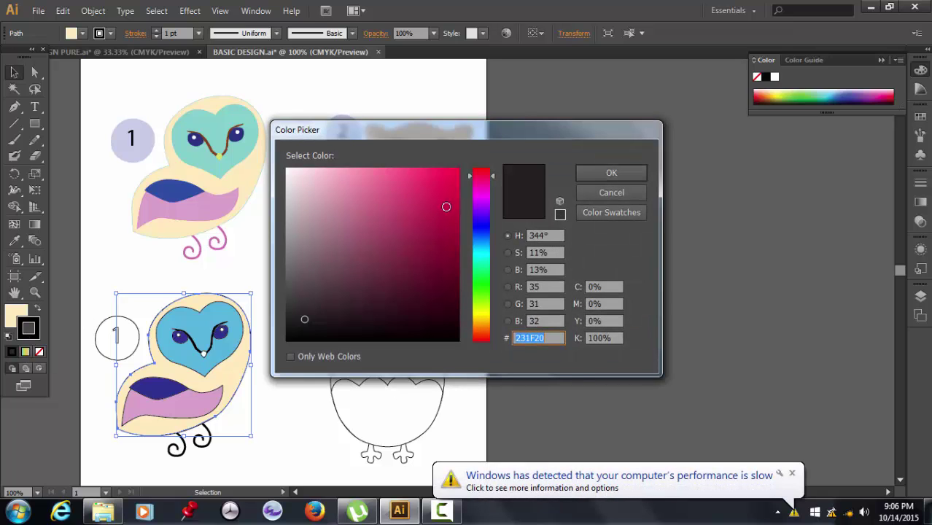
{"action": "left_click", "coordinate": [445, 210]}
{"action": "left_click", "coordinate": [623, 172]}
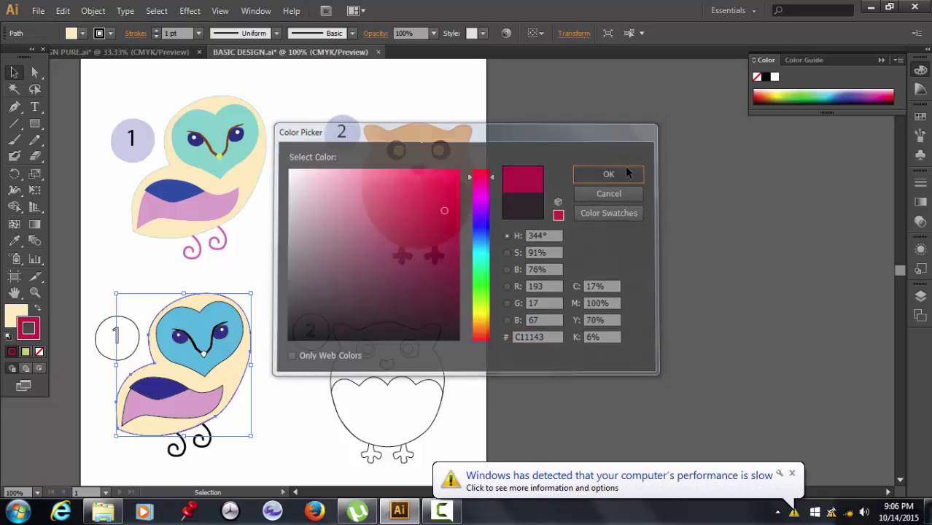
{"action": "key", "text": "ctrl+shift+a"}
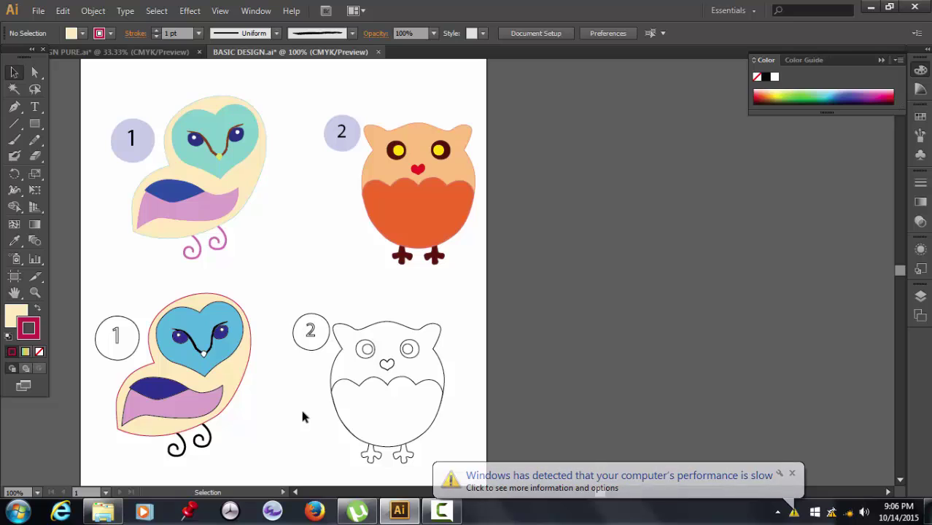
- Undo the crimson and stroke owl 1's body with C=60 M=10 Y=5 K=0 blue
{"action": "key", "text": "ctrl+z"}
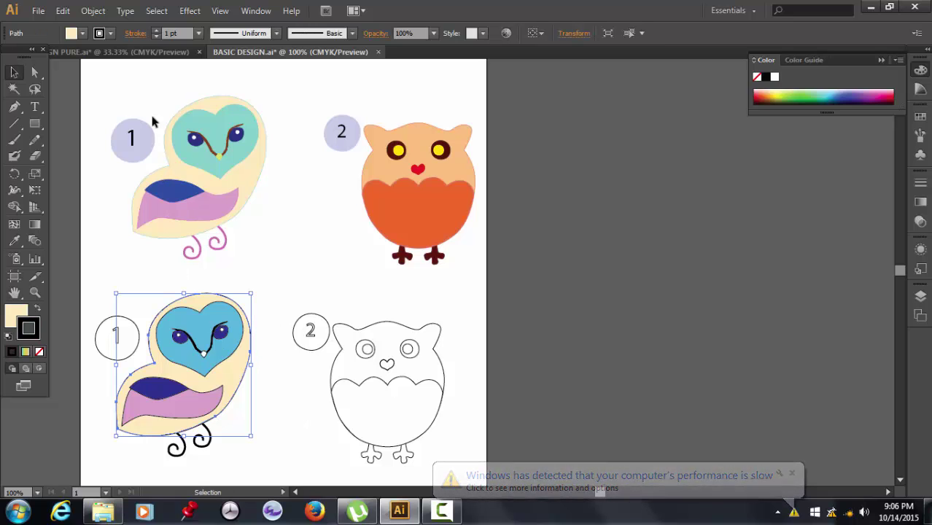
{"action": "left_click", "coordinate": [109, 33]}
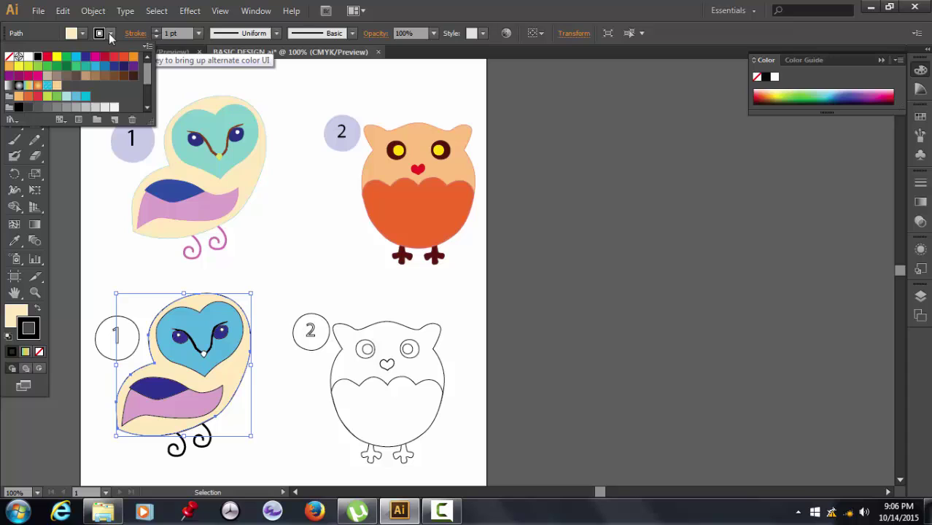
{"action": "left_click", "coordinate": [67, 96]}
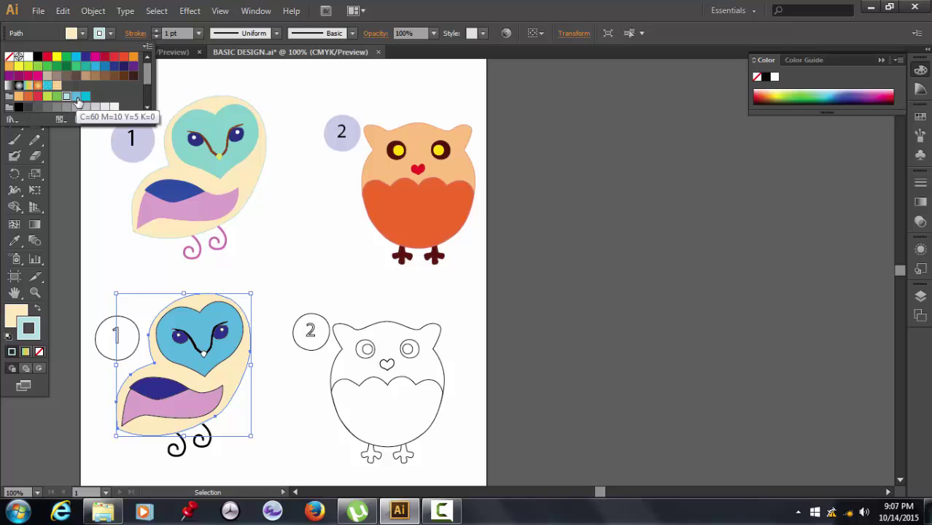
{"action": "left_click", "coordinate": [77, 98]}
{"action": "left_click", "coordinate": [276, 261]}
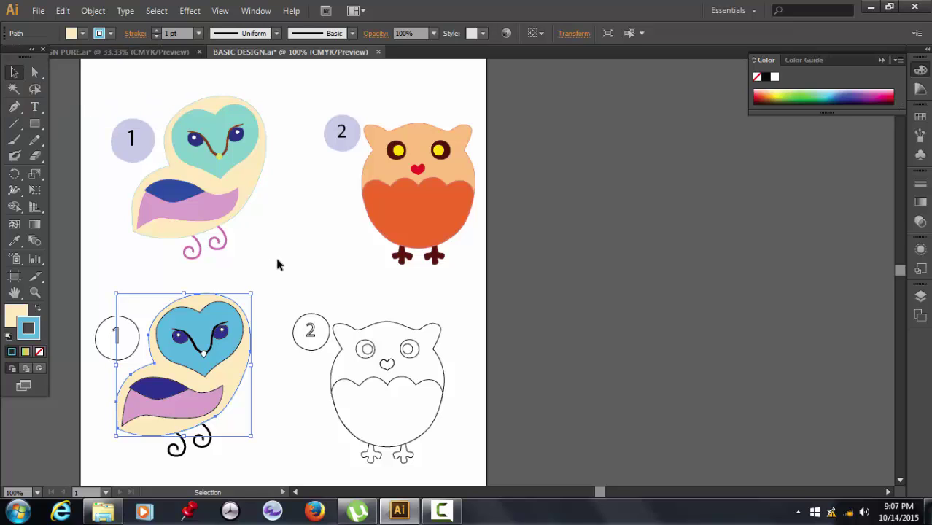
{"action": "left_click", "coordinate": [267, 287]}
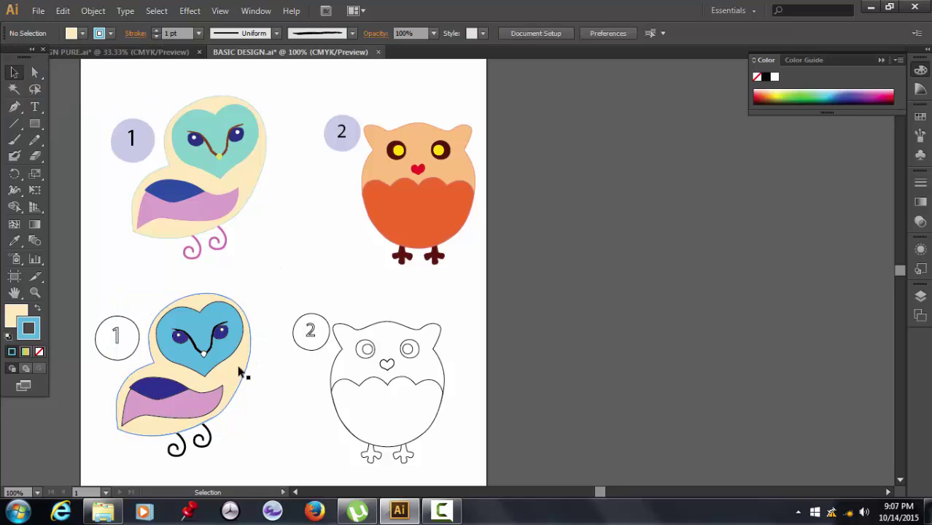
{"action": "left_click", "coordinate": [206, 395]}
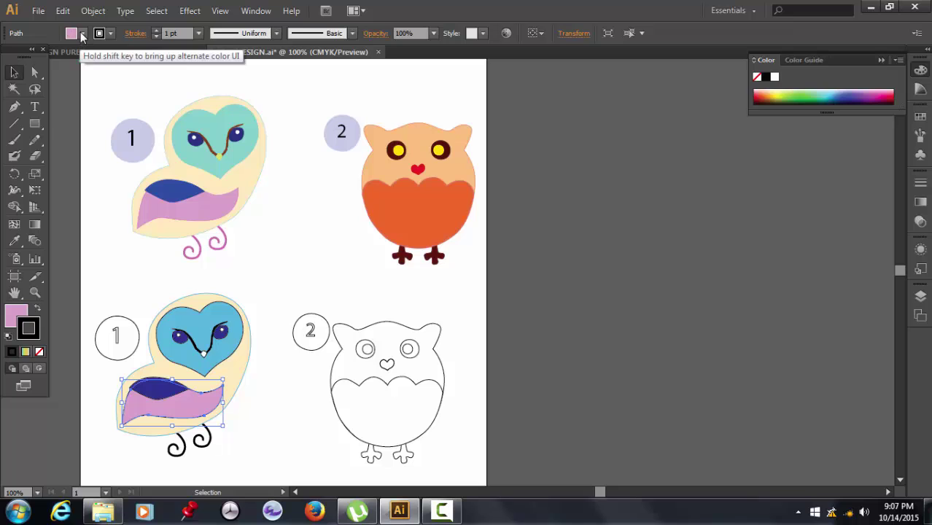
{"action": "left_click", "coordinate": [82, 34]}
{"action": "left_click", "coordinate": [58, 89]}
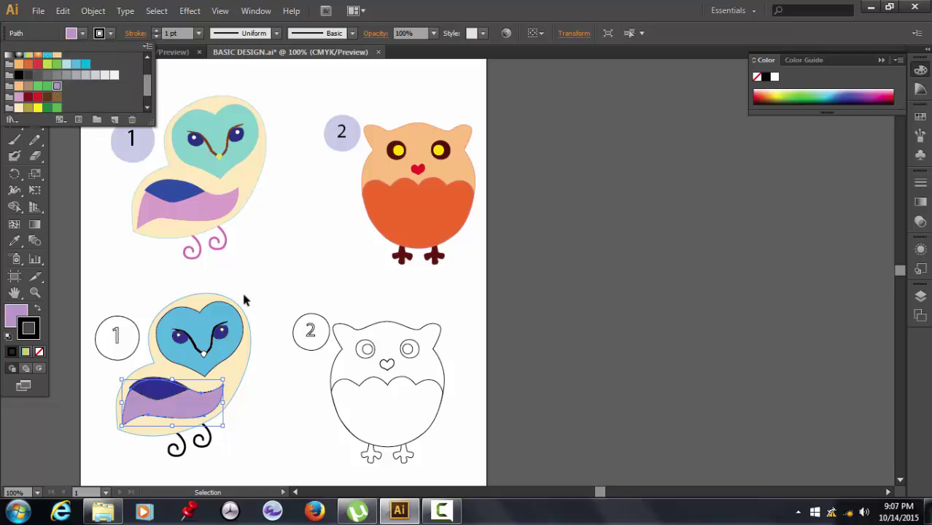
{"action": "left_click", "coordinate": [253, 400]}
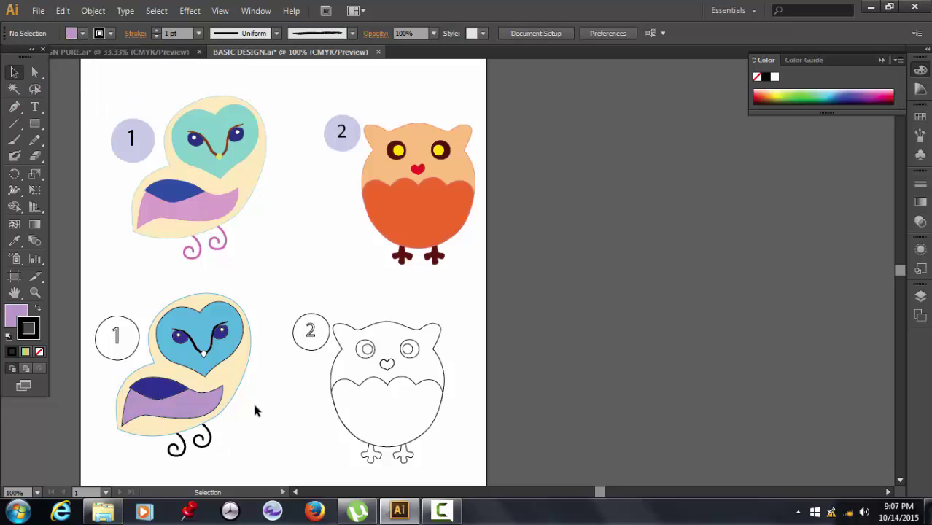
{"action": "left_click", "coordinate": [212, 399]}
{"action": "double_click", "coordinate": [210, 396]}
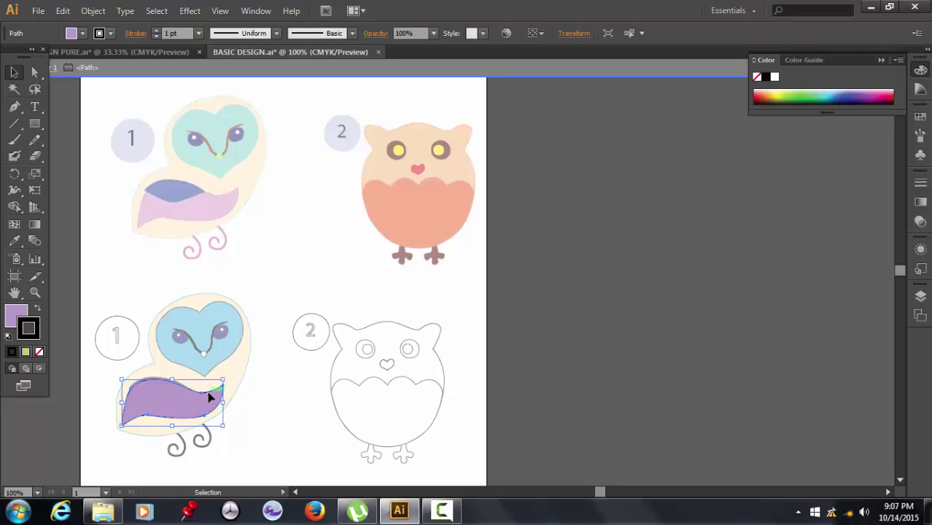
{"action": "key", "text": "Escape"}
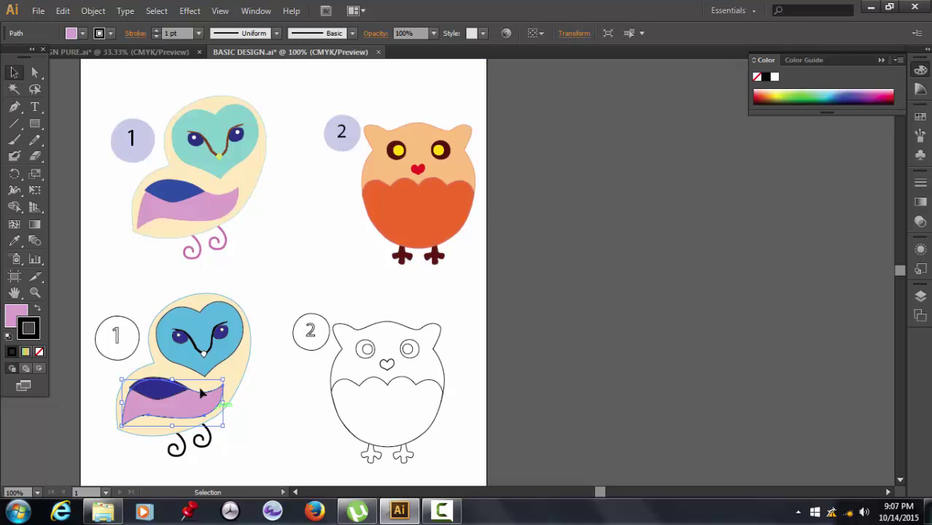
{"action": "left_click", "coordinate": [83, 33]}
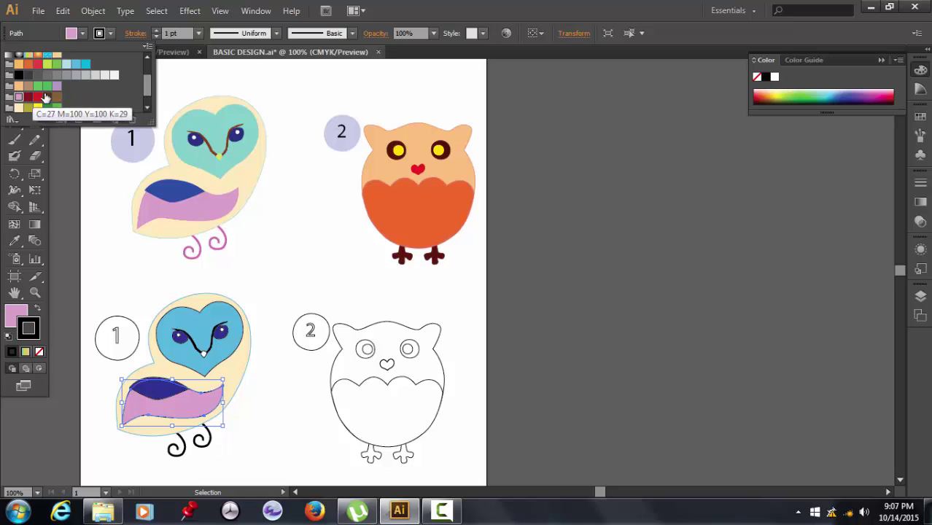
{"action": "left_click", "coordinate": [248, 375]}
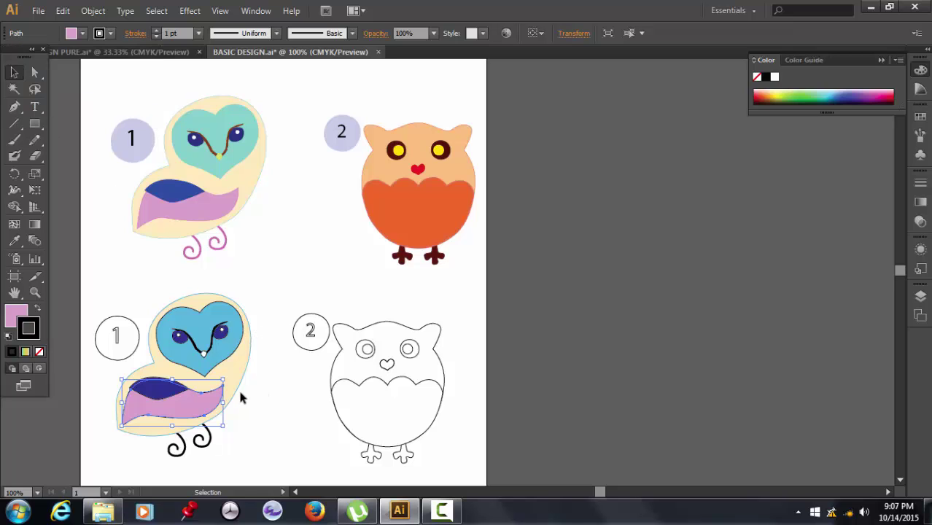
{"action": "left_click", "coordinate": [223, 390]}
{"action": "left_click", "coordinate": [111, 33]}
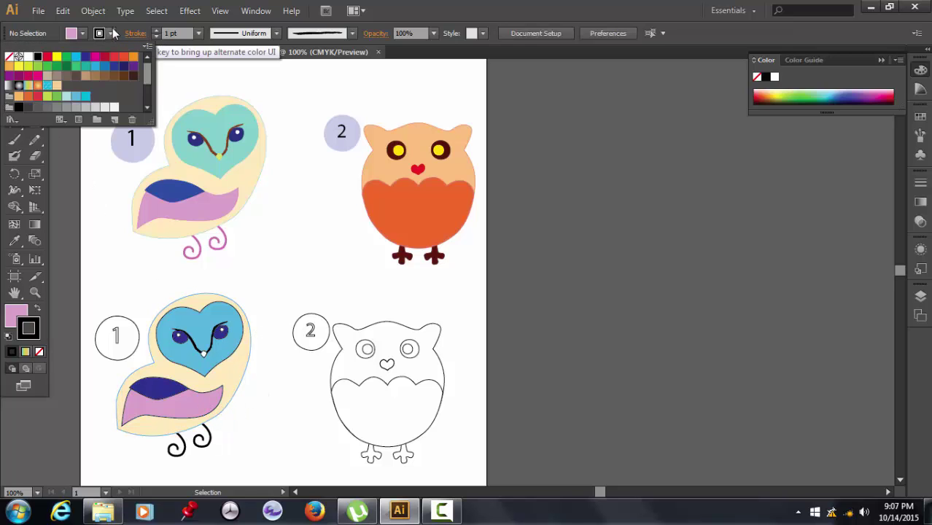
{"action": "scroll", "coordinate": [99, 88], "scroll_direction": "down", "scroll_amount": 3}
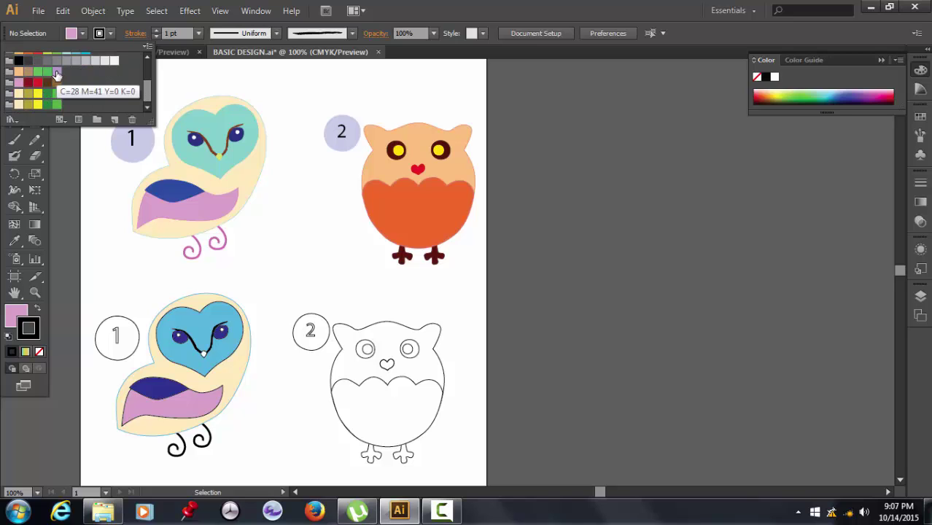
{"action": "left_click", "coordinate": [57, 75]}
{"action": "left_click", "coordinate": [283, 407]}
{"action": "left_click", "coordinate": [173, 395]}
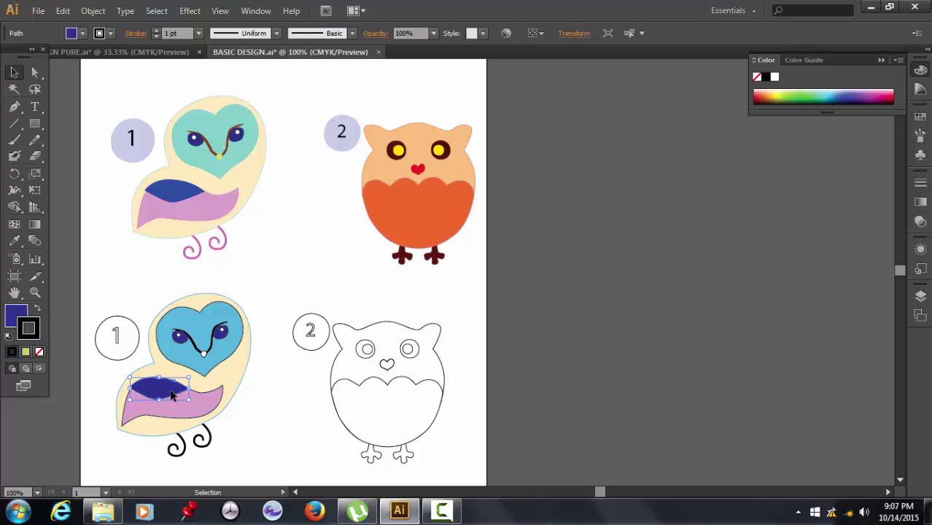
{"action": "left_click", "coordinate": [255, 436]}
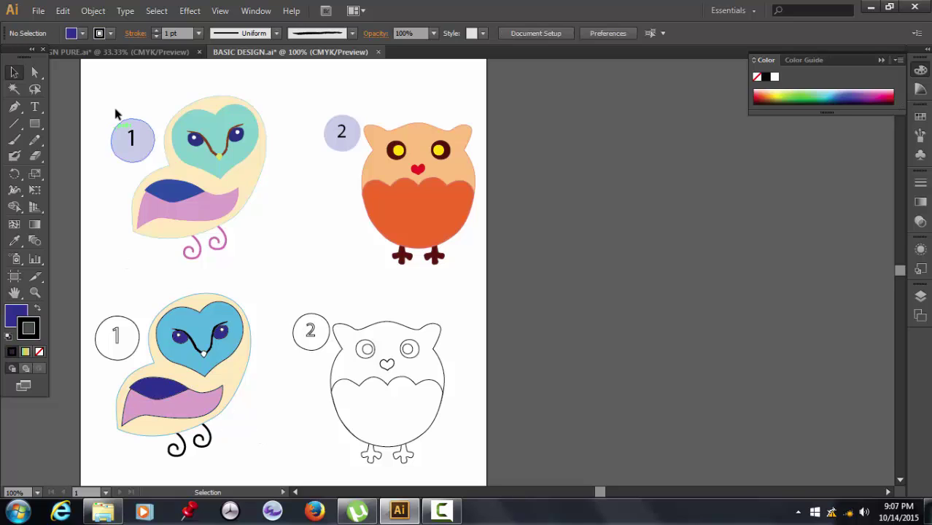
- Set the stroke to None for the current selection and owl 1's pink wing
{"action": "left_click", "coordinate": [83, 33]}
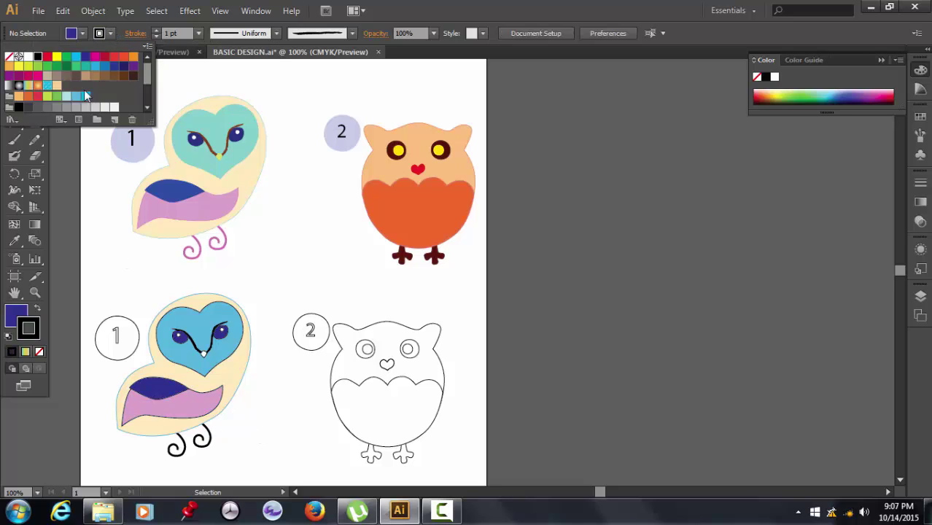
{"action": "left_click", "coordinate": [16, 57]}
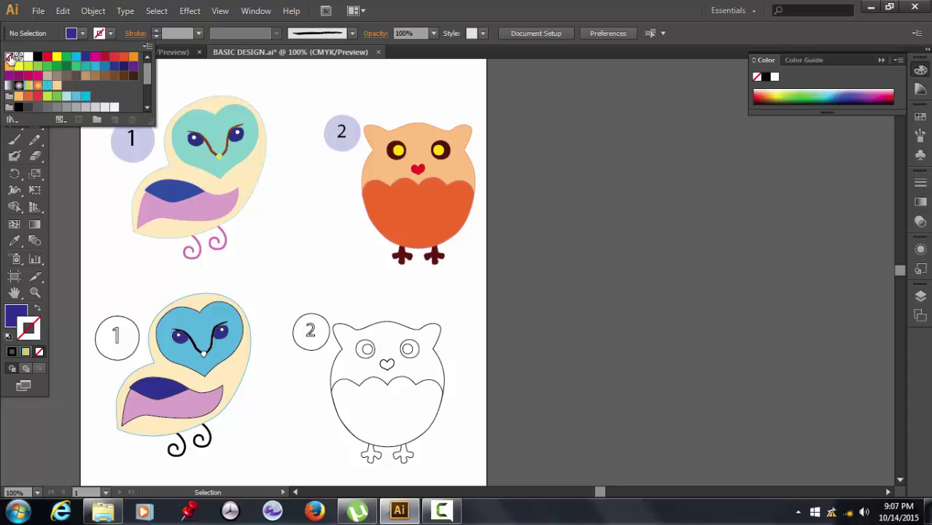
{"action": "left_click", "coordinate": [203, 422]}
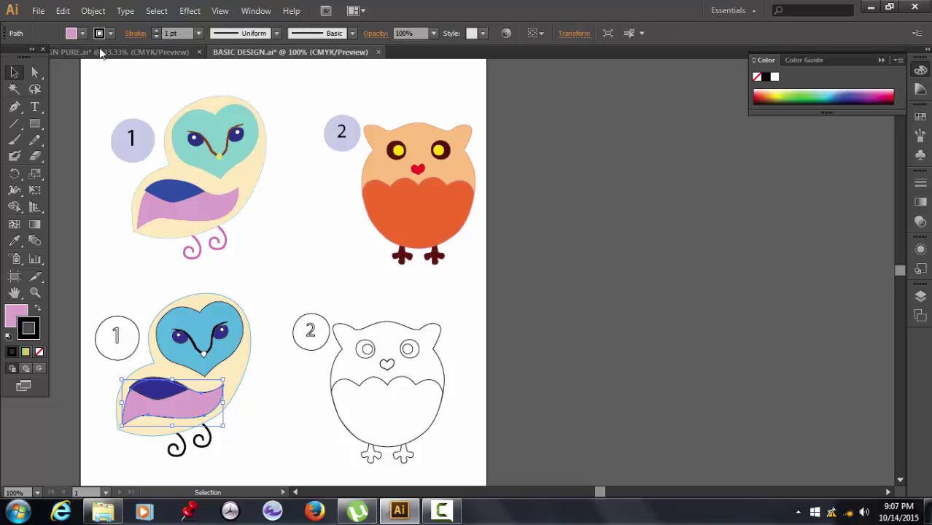
{"action": "left_click", "coordinate": [100, 34]}
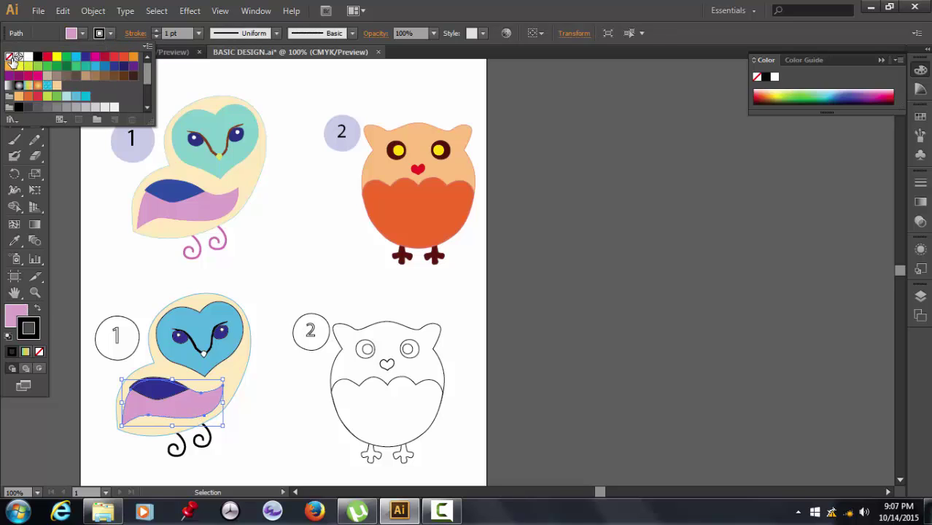
{"action": "left_click", "coordinate": [10, 57]}
{"action": "left_click", "coordinate": [284, 413]}
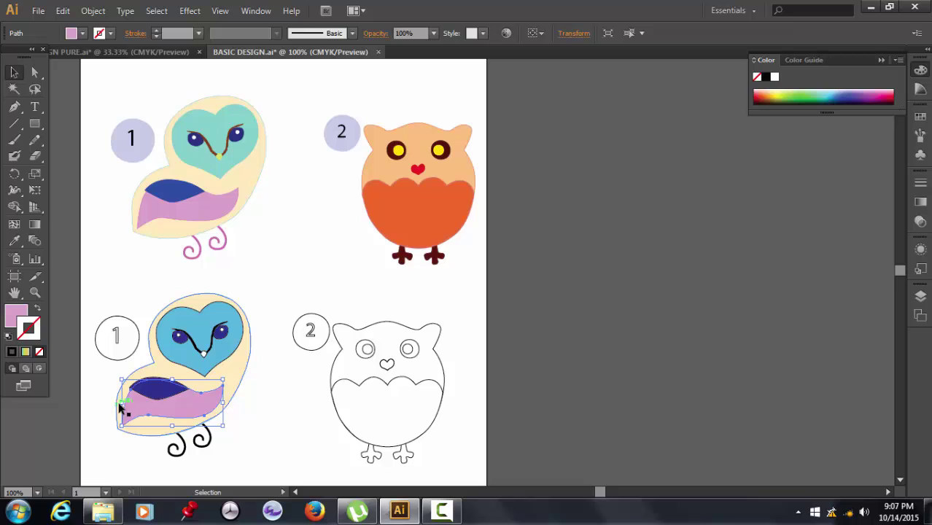
- Set the dark blue inner wing shape's stroke to None
{"action": "left_click", "coordinate": [157, 389]}
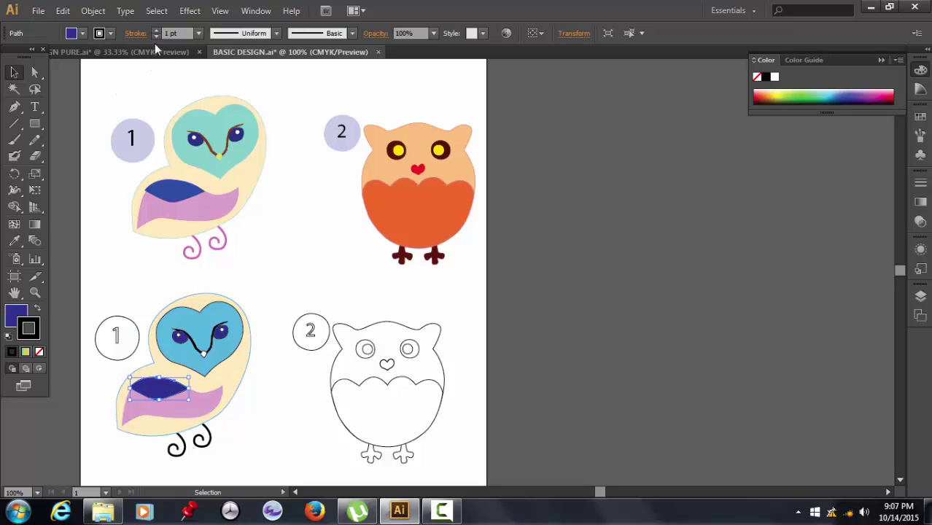
{"action": "left_click", "coordinate": [110, 32]}
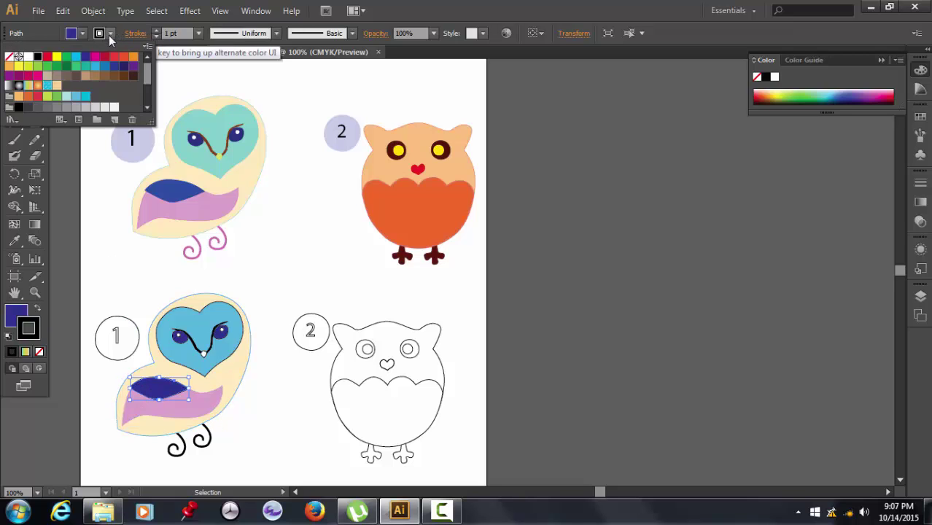
{"action": "left_click", "coordinate": [9, 57]}
{"action": "left_click", "coordinate": [253, 455]}
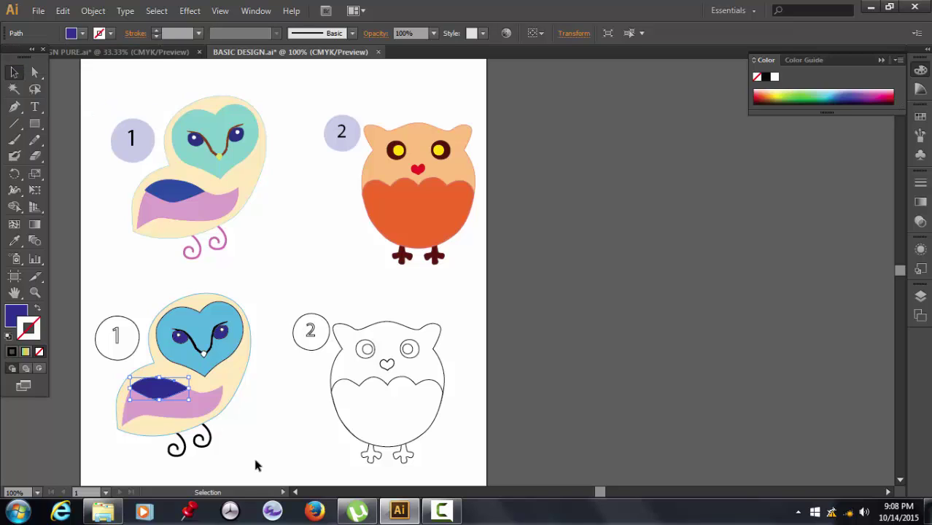
- Change owl 1's right curly foot stroke from black to pink
{"action": "left_click", "coordinate": [211, 441]}
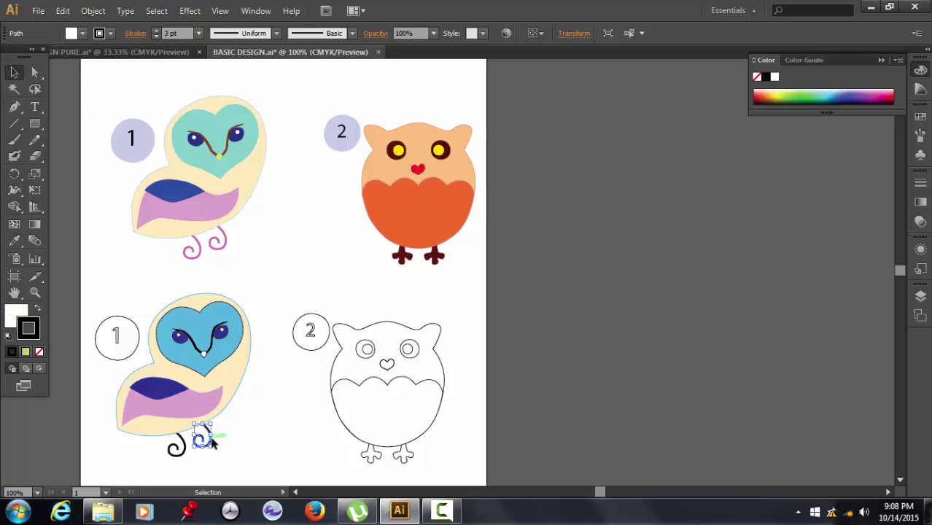
{"action": "left_click", "coordinate": [111, 33]}
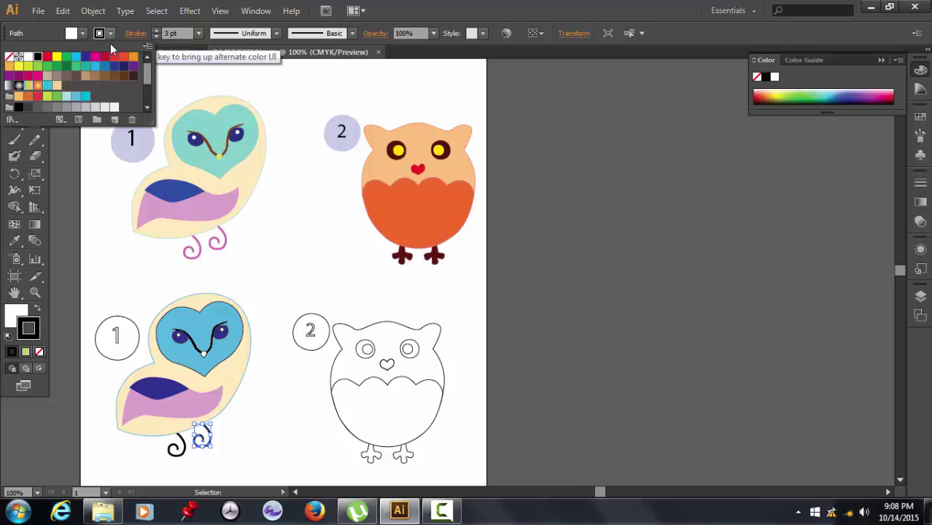
{"action": "scroll", "coordinate": [95, 79], "scroll_direction": "down", "scroll_amount": 3}
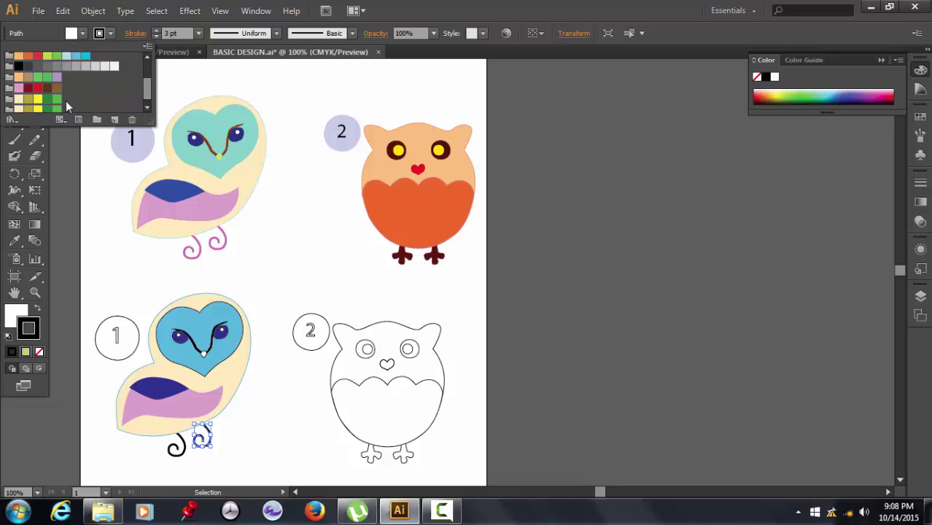
{"action": "left_click", "coordinate": [19, 88]}
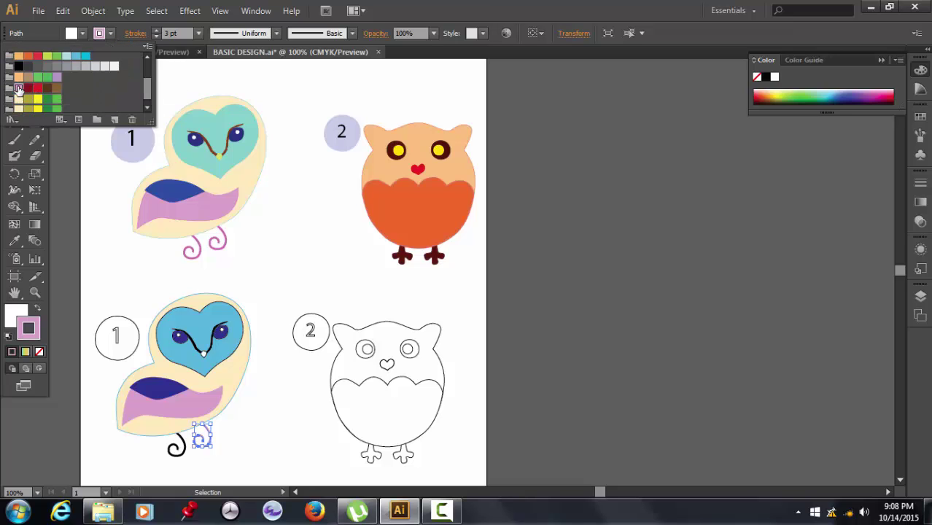
{"action": "left_click", "coordinate": [285, 420]}
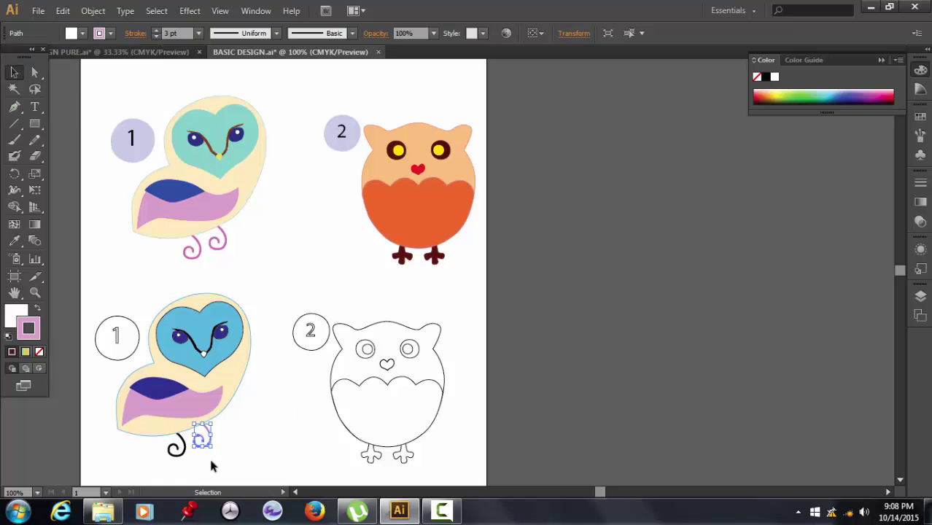
- Change the left curly foot's stroke to pink as well
{"action": "left_click", "coordinate": [178, 451]}
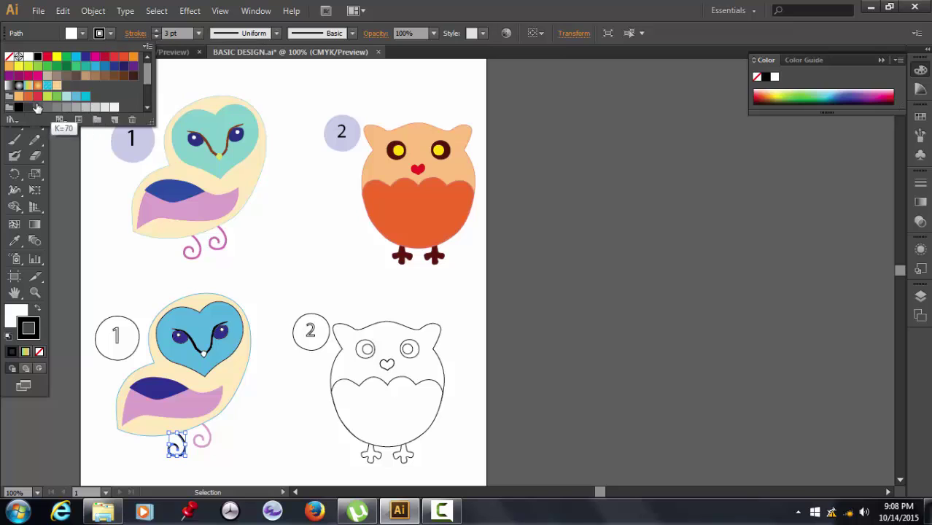
{"action": "scroll", "coordinate": [73, 80], "scroll_direction": "down", "scroll_amount": 3}
{"action": "scroll", "coordinate": [73, 80], "scroll_direction": "down", "scroll_amount": 2}
{"action": "left_click", "coordinate": [18, 83]}
{"action": "left_click", "coordinate": [254, 392]}
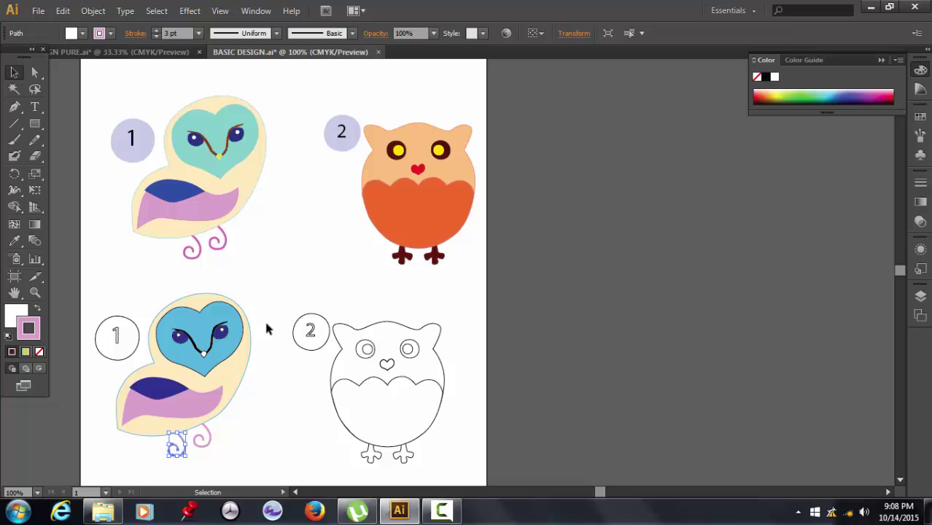
- Keep number circle 1's outline black and fill the circle light grey
{"action": "left_click", "coordinate": [112, 344]}
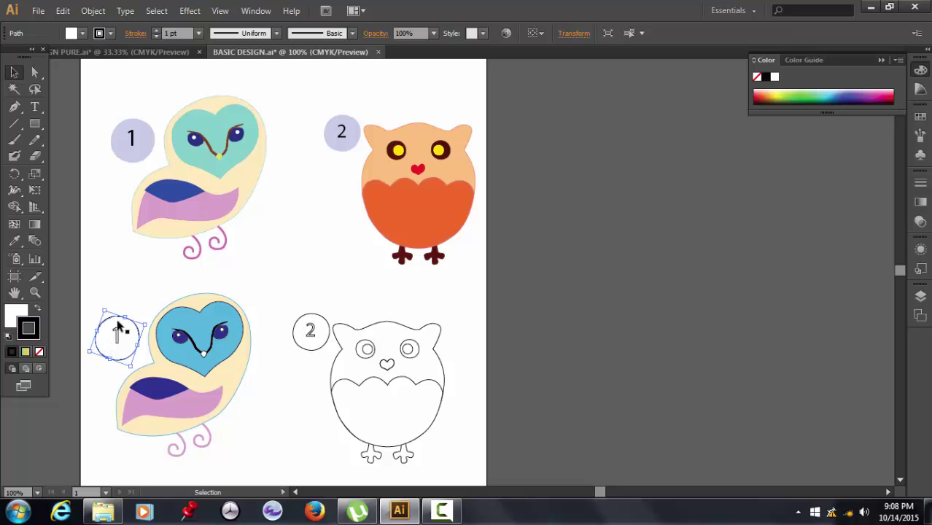
{"action": "left_click", "coordinate": [112, 33]}
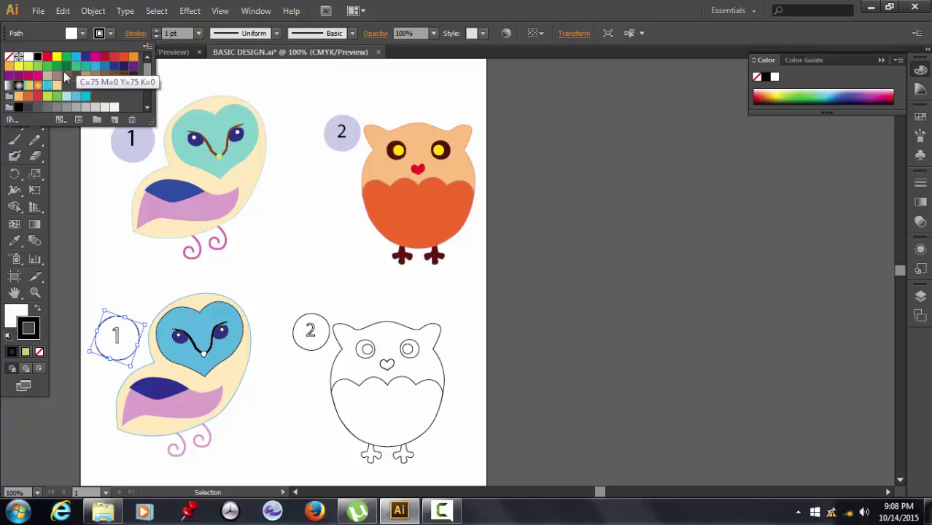
{"action": "left_click", "coordinate": [76, 108]}
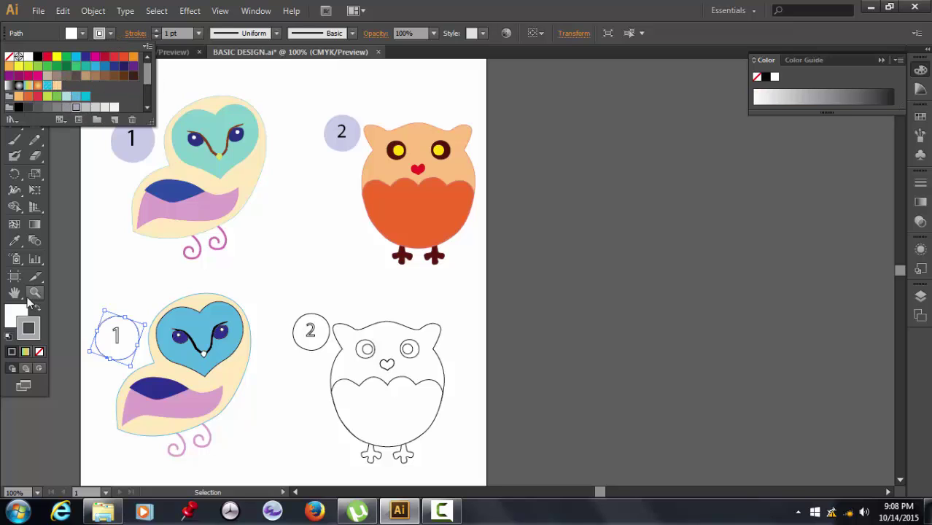
{"action": "left_click", "coordinate": [38, 57]}
{"action": "left_click", "coordinate": [83, 34]}
{"action": "left_click", "coordinate": [82, 35]}
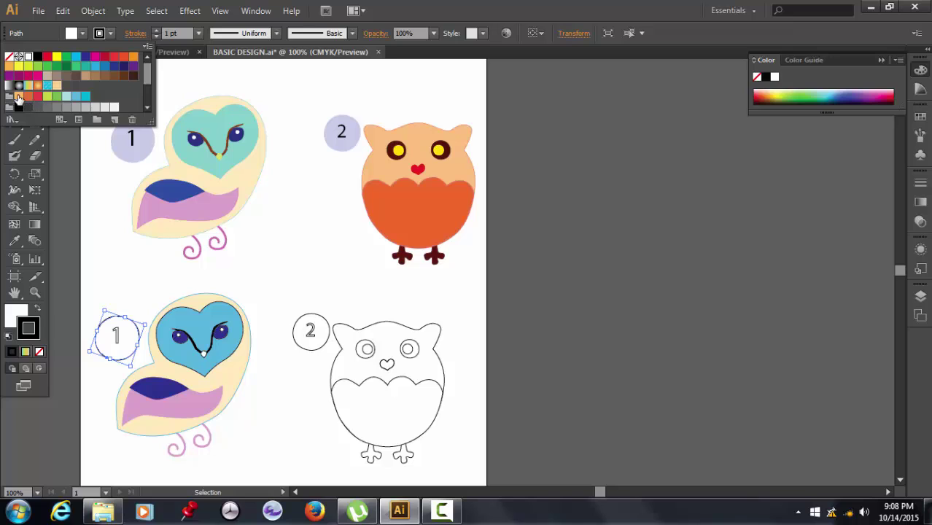
{"action": "left_click", "coordinate": [86, 107]}
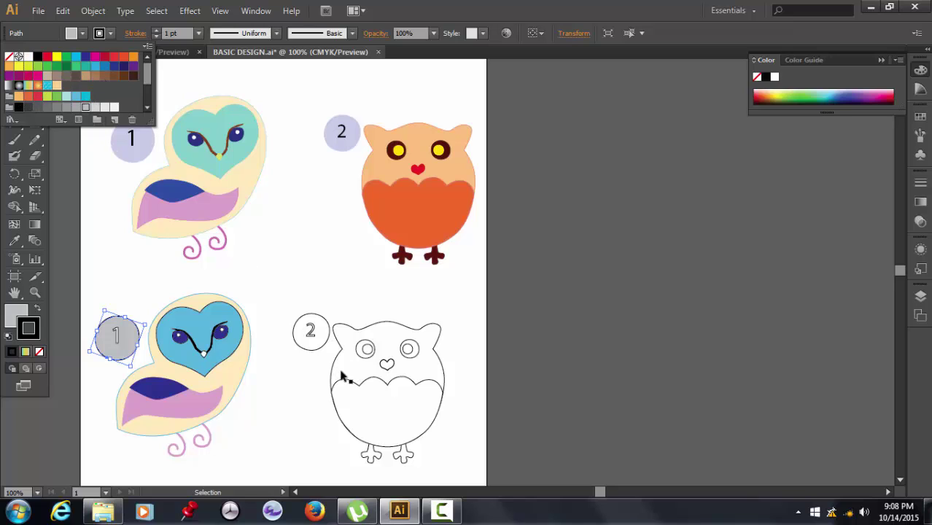
{"action": "left_click", "coordinate": [287, 294]}
- Fill owl 2's belly with orange, undoing a trial peach fill
{"action": "left_click_drag", "start_coordinate": [287, 294], "coordinate": [459, 457]}
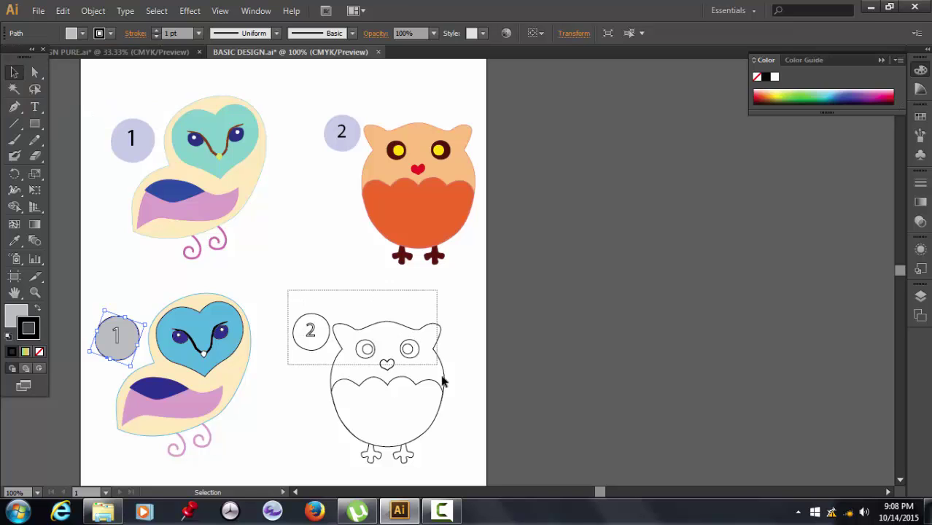
{"action": "left_click", "coordinate": [465, 400]}
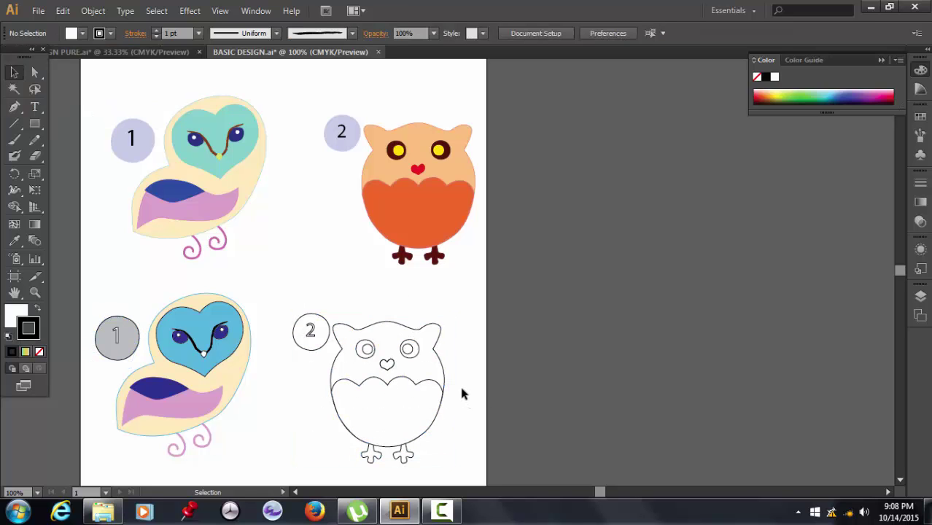
{"action": "left_click", "coordinate": [434, 424]}
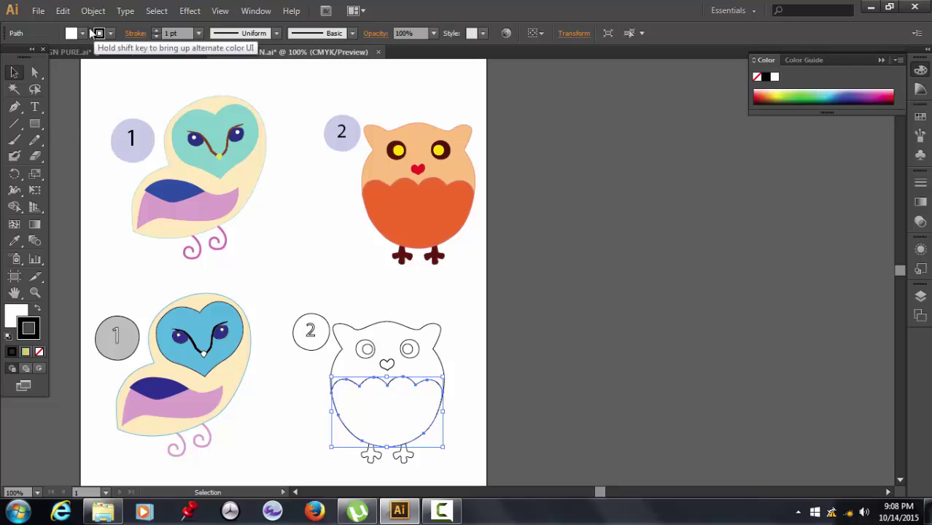
{"action": "left_click", "coordinate": [100, 32]}
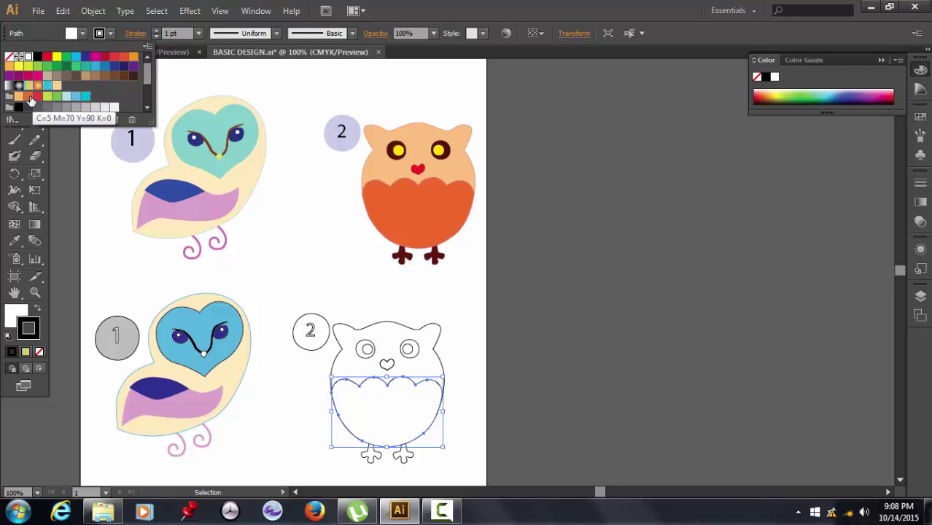
{"action": "left_click", "coordinate": [30, 100]}
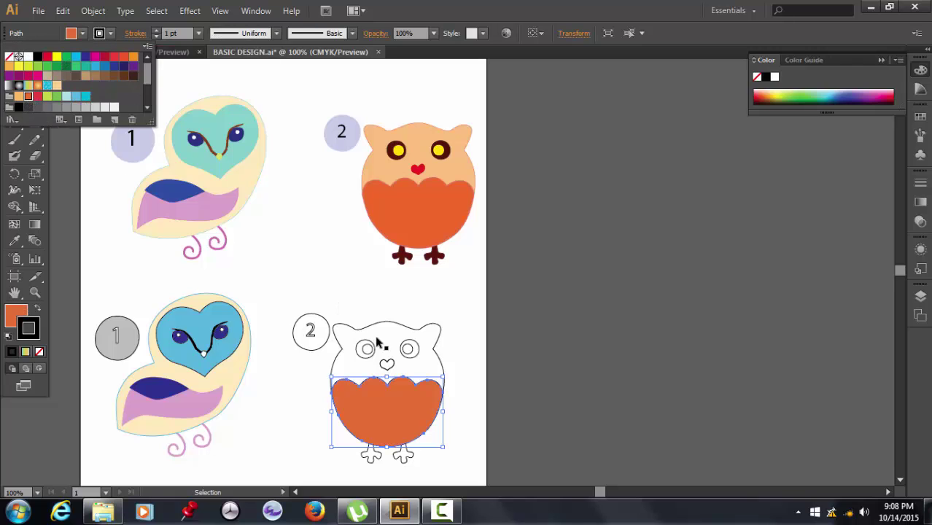
{"action": "left_click", "coordinate": [85, 33]}
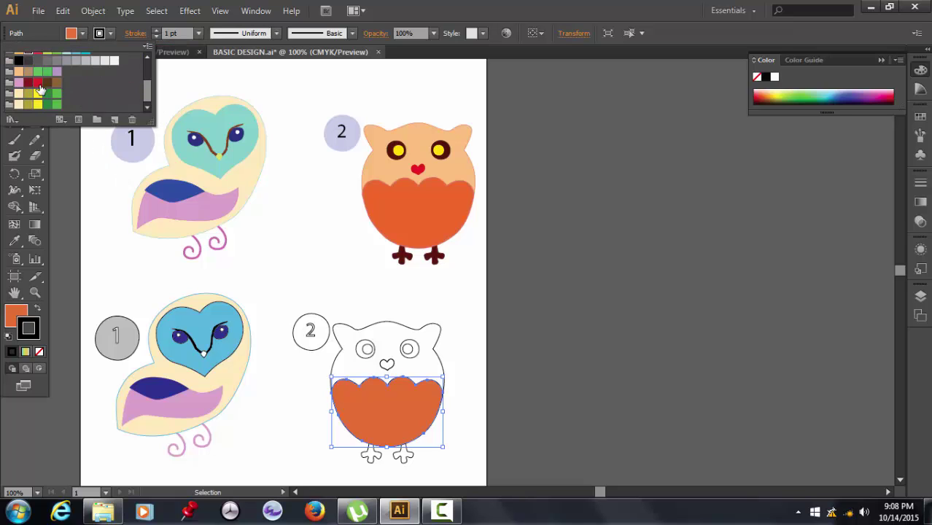
{"action": "left_click", "coordinate": [19, 73]}
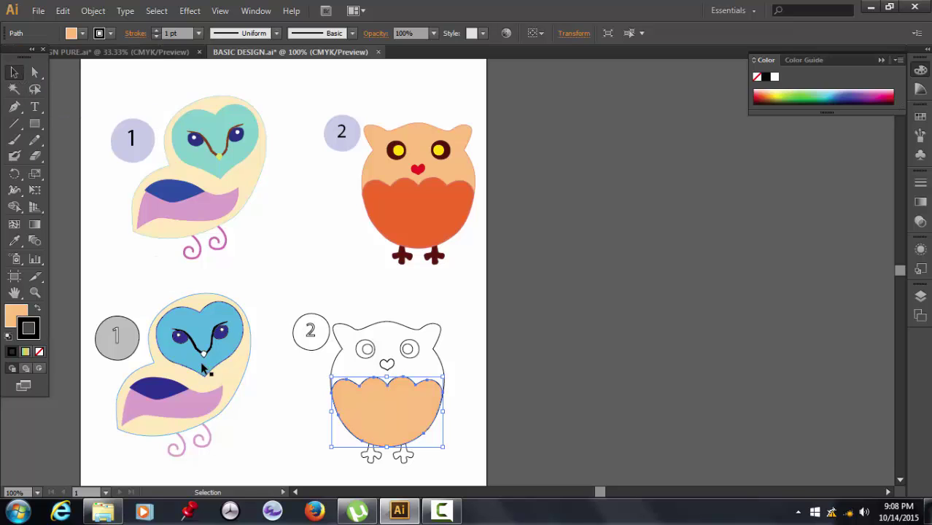
{"action": "key", "text": "ctrl+z"}
{"action": "left_click", "coordinate": [296, 376]}
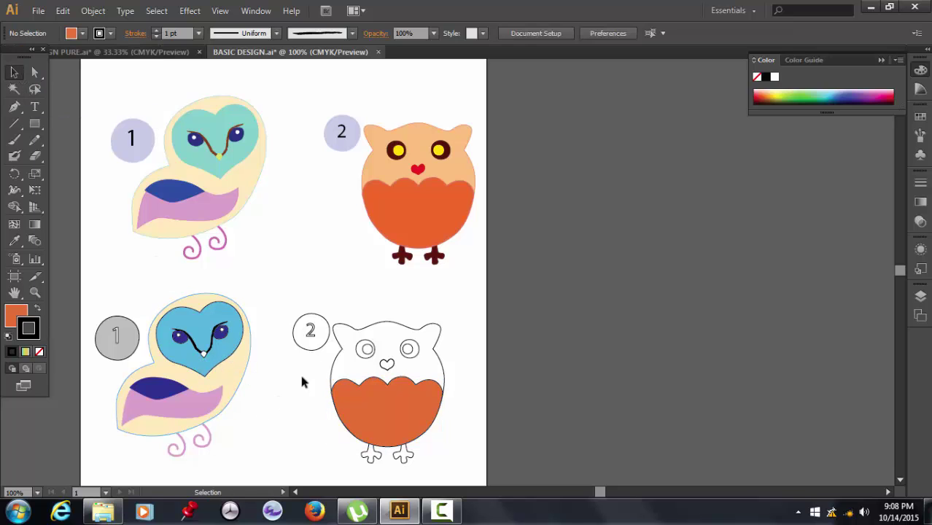
- Fill owl 2's outer body with light peach-orange
{"action": "left_click", "coordinate": [334, 357]}
{"action": "left_click", "coordinate": [83, 34]}
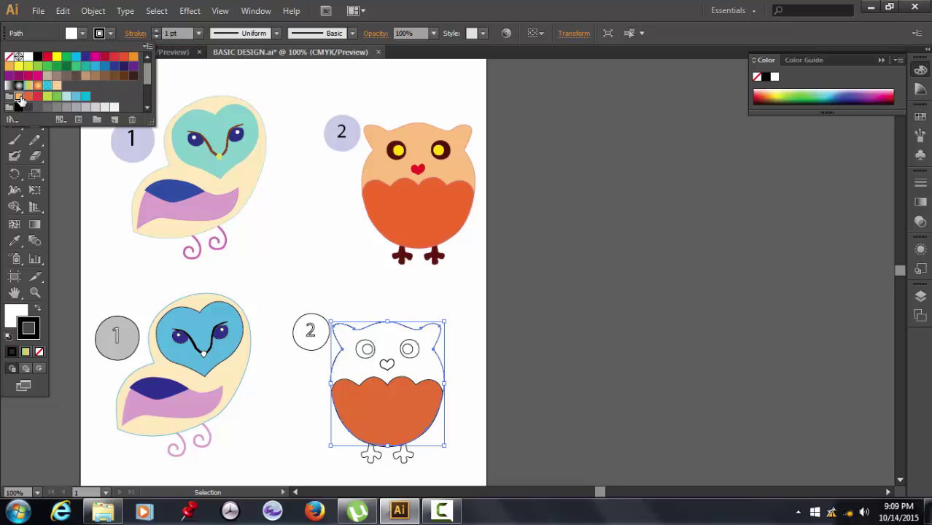
{"action": "left_click", "coordinate": [20, 96]}
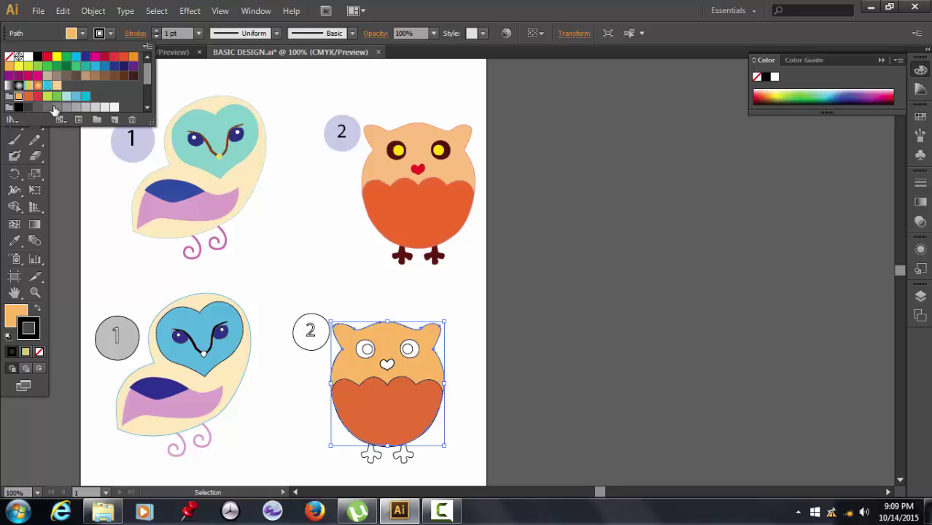
{"action": "scroll", "coordinate": [59, 102], "scroll_direction": "down", "scroll_amount": 3}
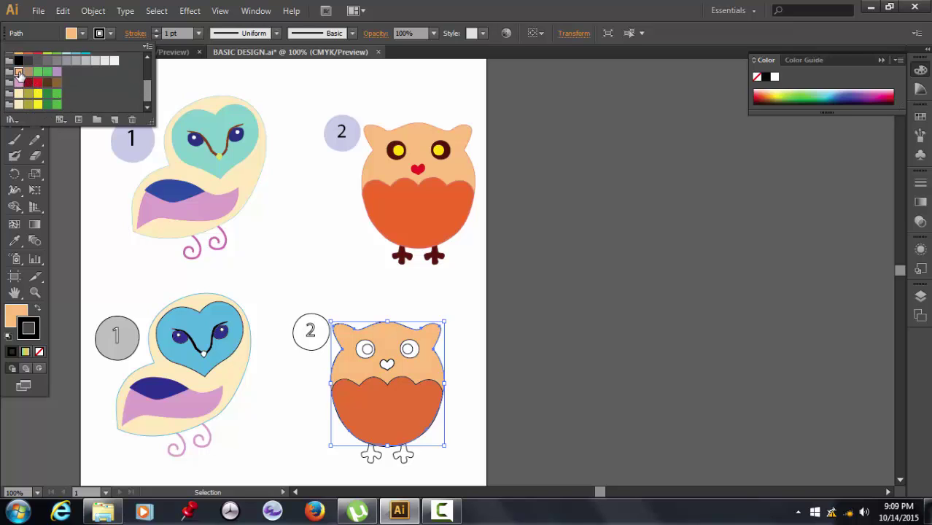
{"action": "left_click", "coordinate": [296, 348]}
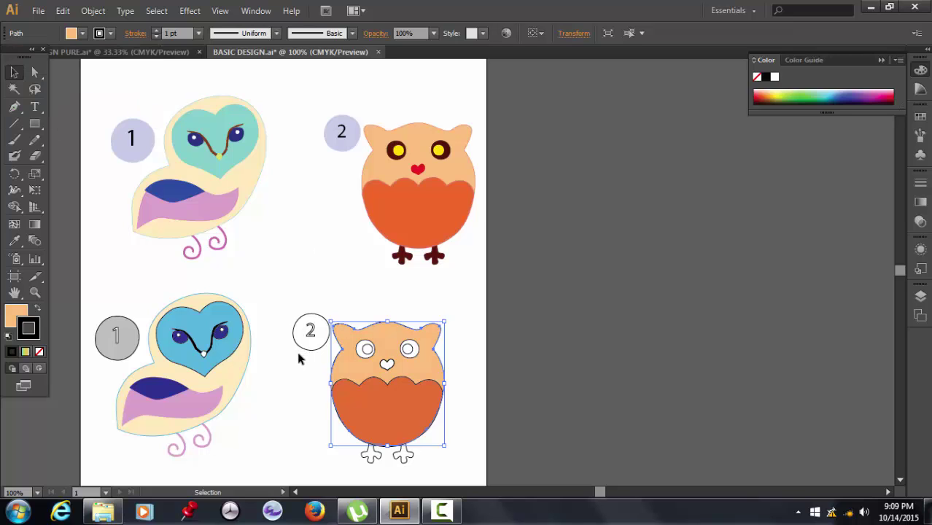
- Fill owl 2's left eye ring dark brown after trying several browns
{"action": "left_click", "coordinate": [357, 352]}
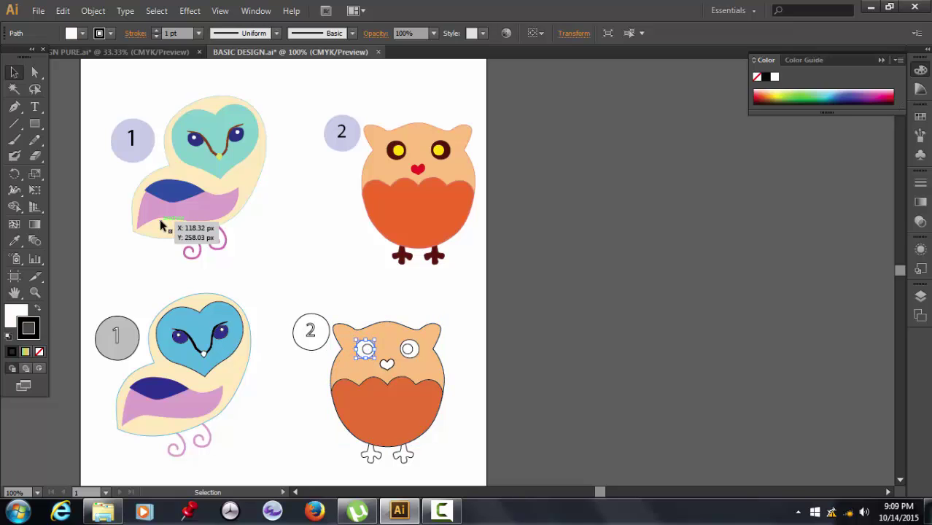
{"action": "left_click", "coordinate": [72, 32]}
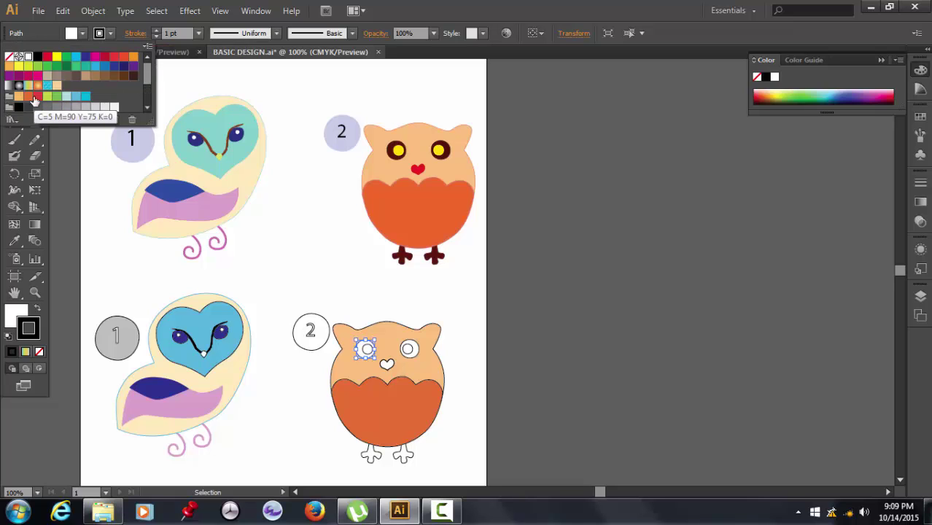
{"action": "scroll", "coordinate": [32, 98], "scroll_direction": "down", "scroll_amount": 2}
{"action": "left_click", "coordinate": [48, 88]}
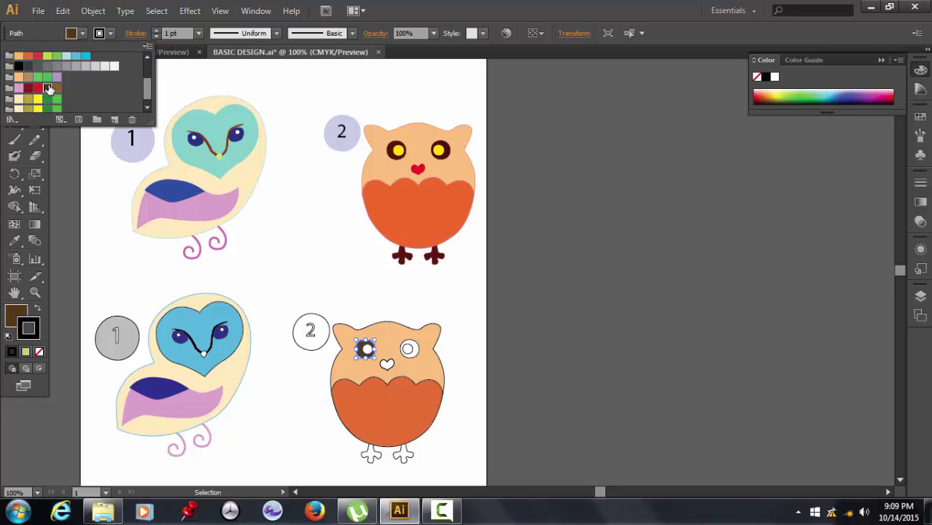
{"action": "scroll", "coordinate": [49, 88], "scroll_direction": "up", "scroll_amount": 2}
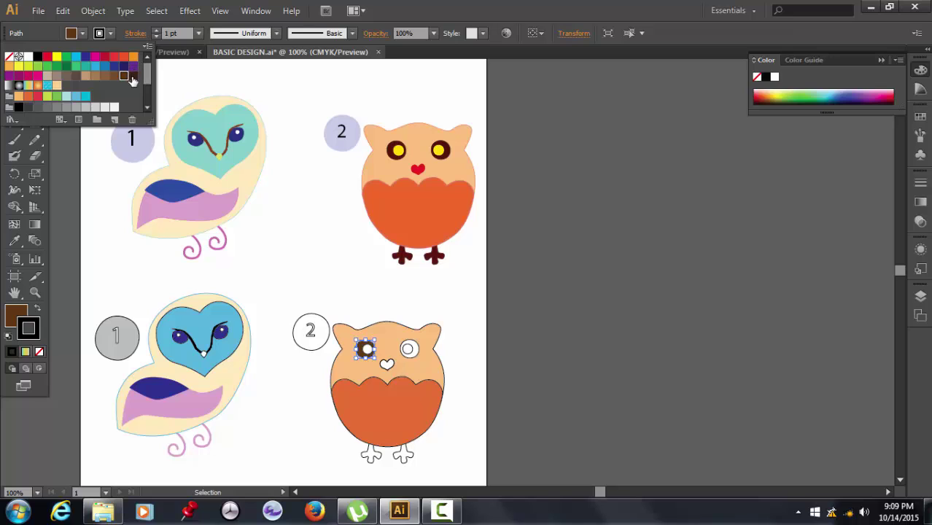
{"action": "left_click", "coordinate": [103, 76]}
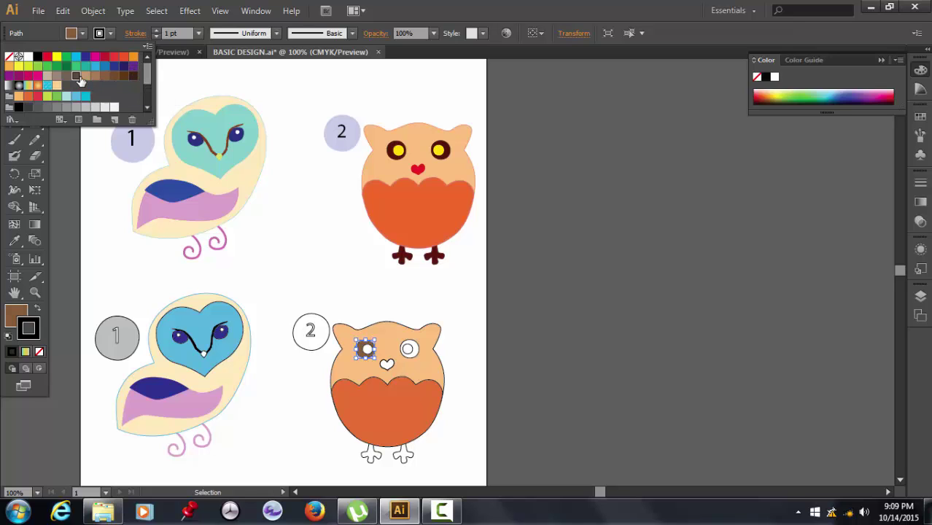
{"action": "left_click", "coordinate": [67, 76]}
{"action": "left_click", "coordinate": [104, 77]}
{"action": "left_click", "coordinate": [114, 77]}
{"action": "scroll", "coordinate": [73, 87], "scroll_direction": "down", "scroll_amount": 3}
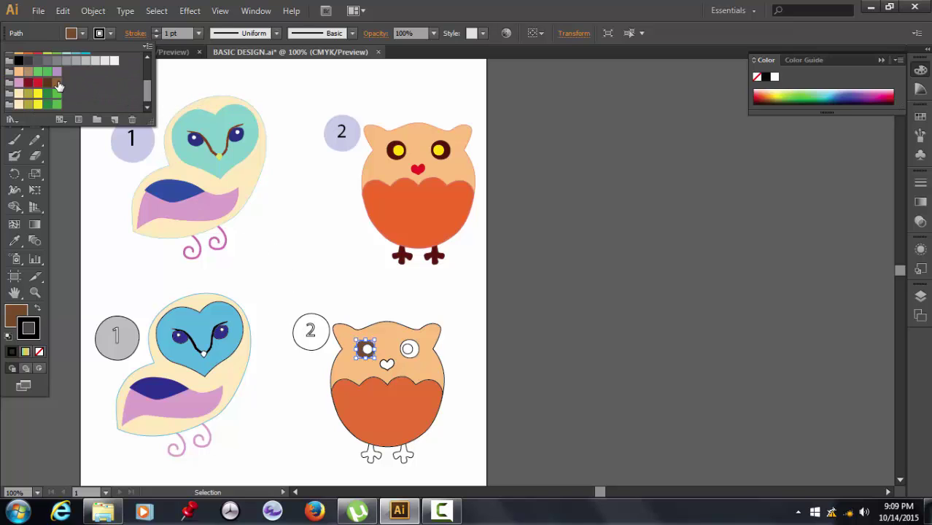
{"action": "left_click", "coordinate": [47, 82]}
- Fill owl 2's right eye ring brown to match the left
{"action": "left_click", "coordinate": [417, 352]}
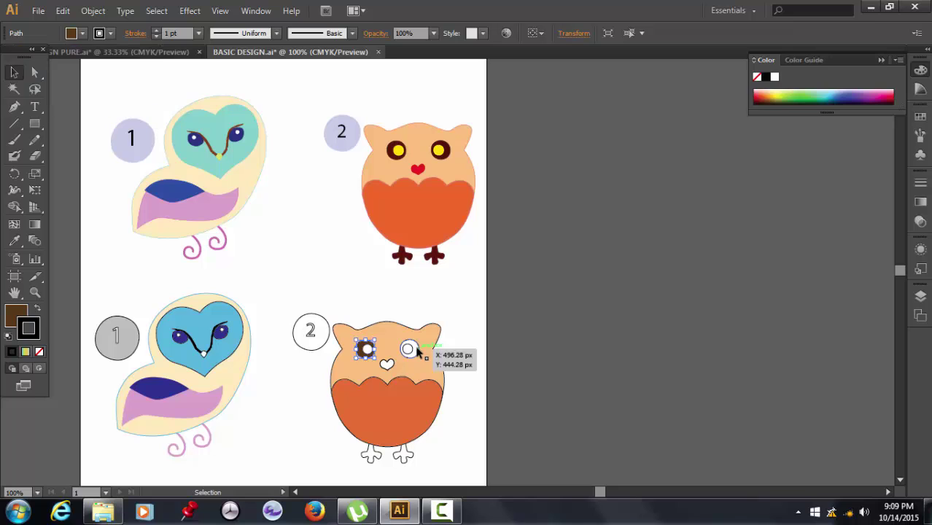
{"action": "left_click", "coordinate": [417, 352]}
{"action": "scroll", "coordinate": [217, 88], "scroll_direction": "up", "scroll_amount": 1}
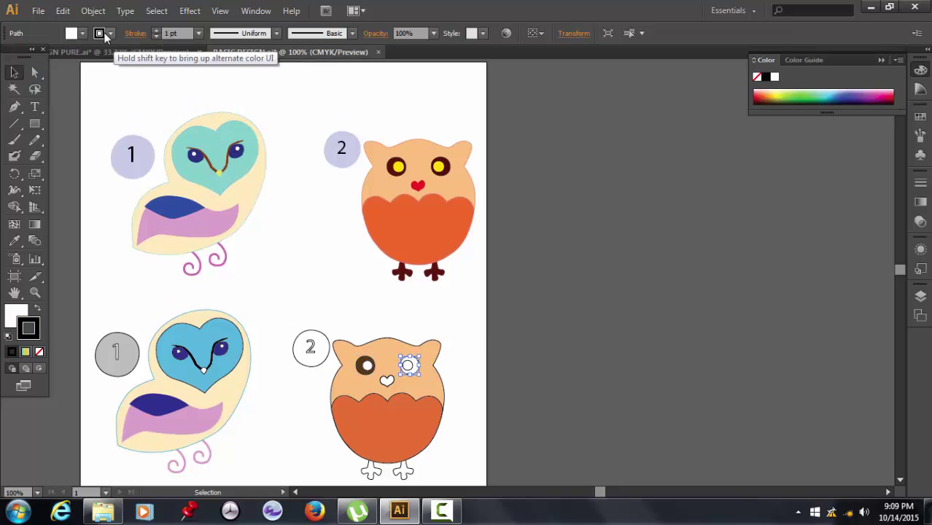
{"action": "left_click", "coordinate": [100, 34]}
{"action": "left_click", "coordinate": [82, 34]}
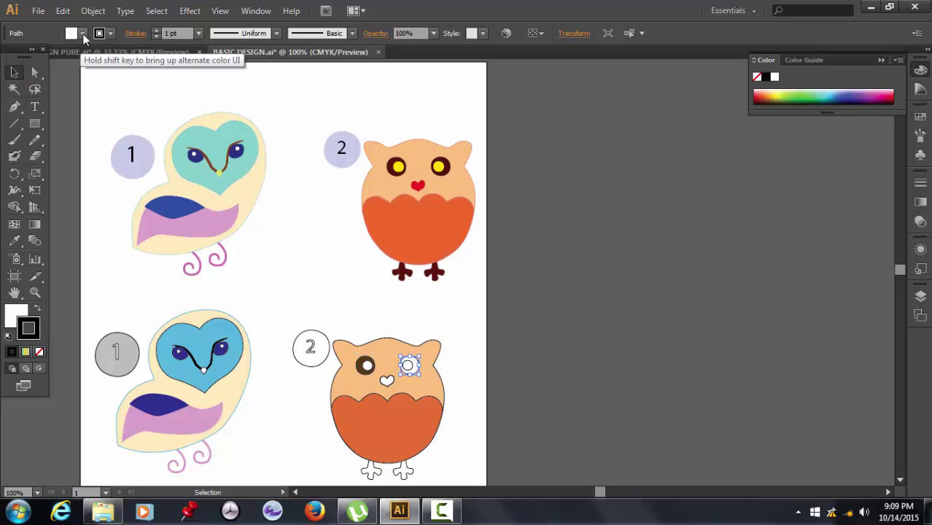
{"action": "left_click", "coordinate": [82, 33]}
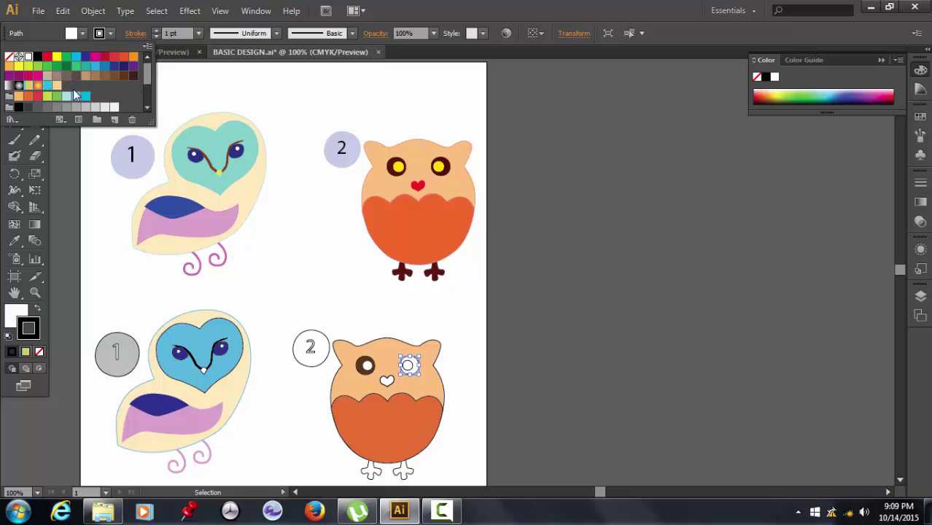
{"action": "scroll", "coordinate": [45, 102], "scroll_direction": "down", "scroll_amount": 3}
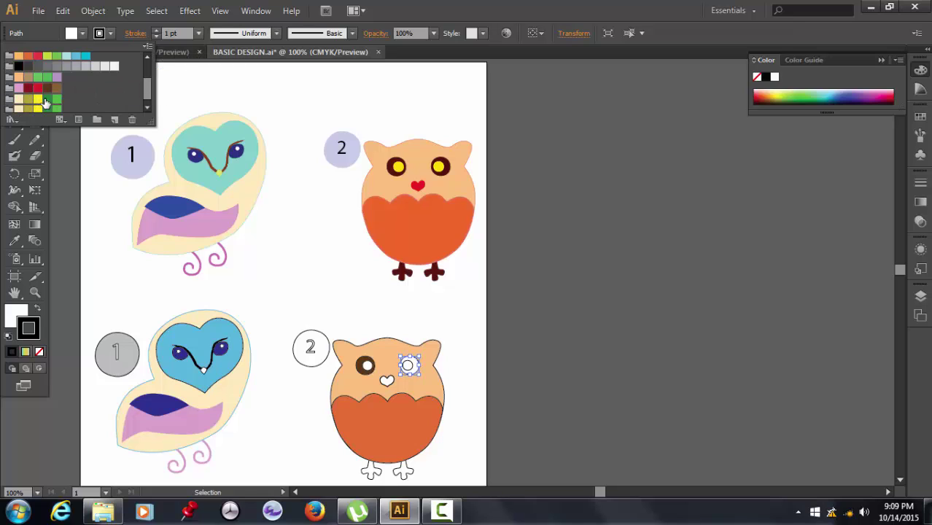
{"action": "left_click", "coordinate": [52, 92]}
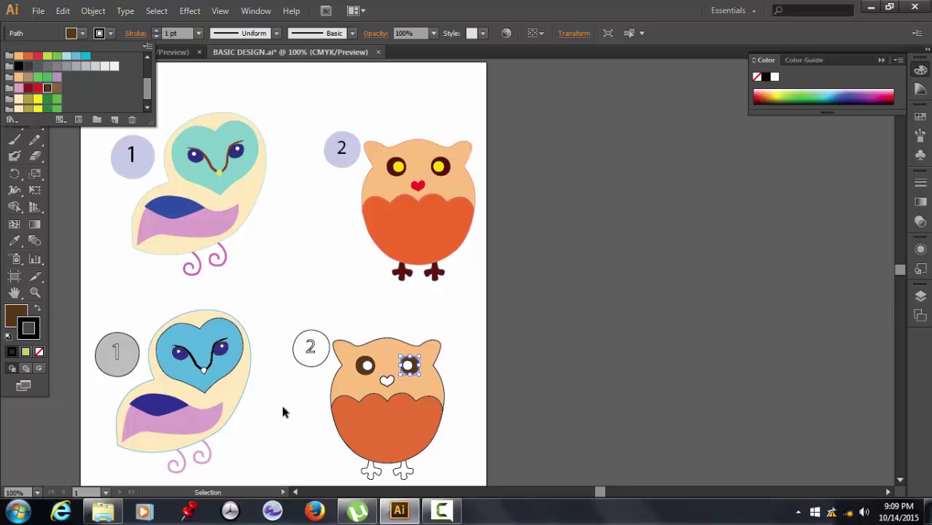
{"action": "left_click", "coordinate": [316, 399]}
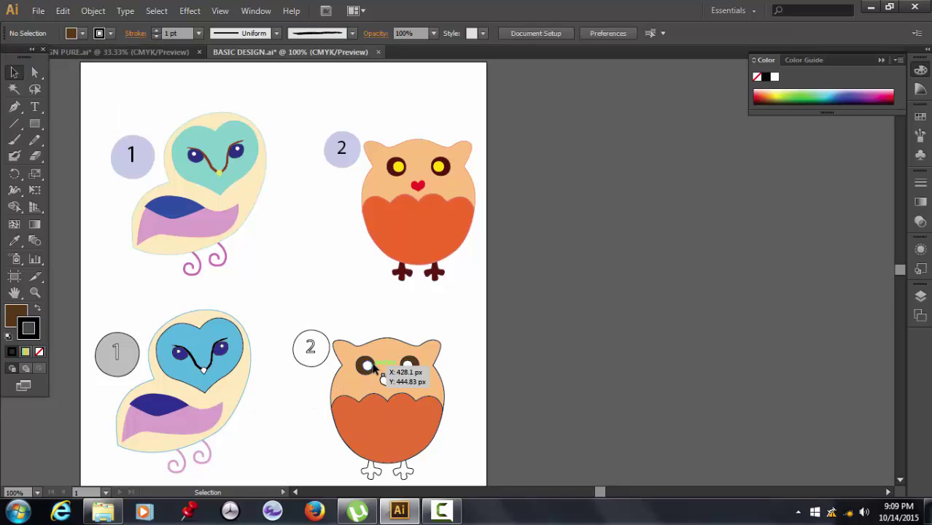
- Fill both white pupils of owl 2 with yellow
{"action": "left_click", "coordinate": [367, 367]}
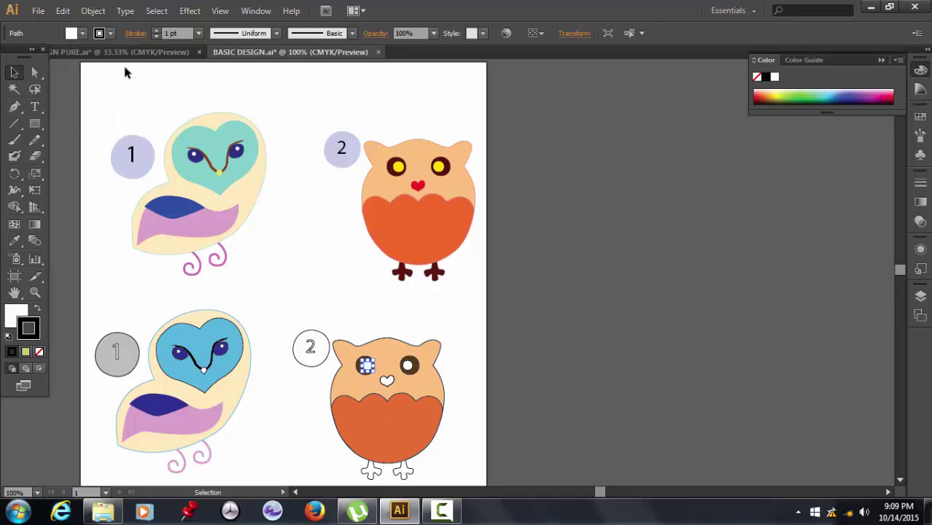
{"action": "left_click", "coordinate": [83, 33]}
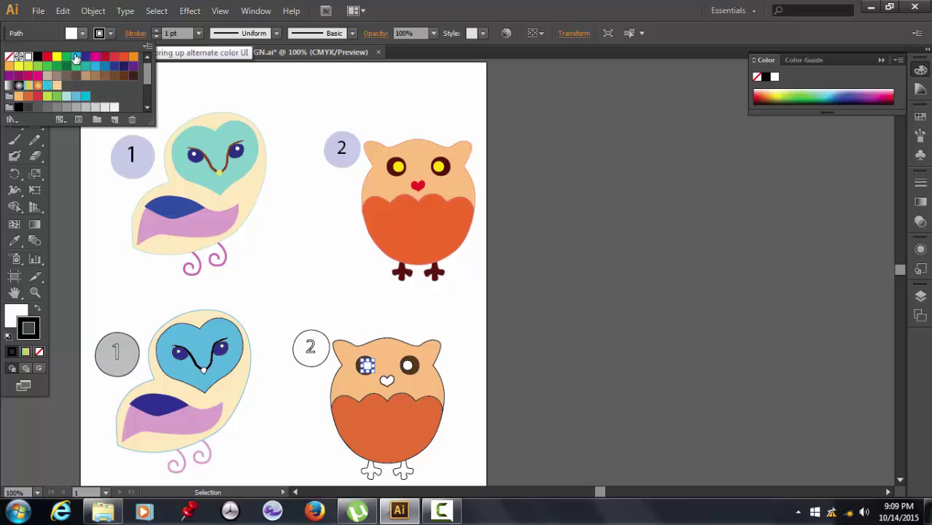
{"action": "left_click", "coordinate": [19, 66]}
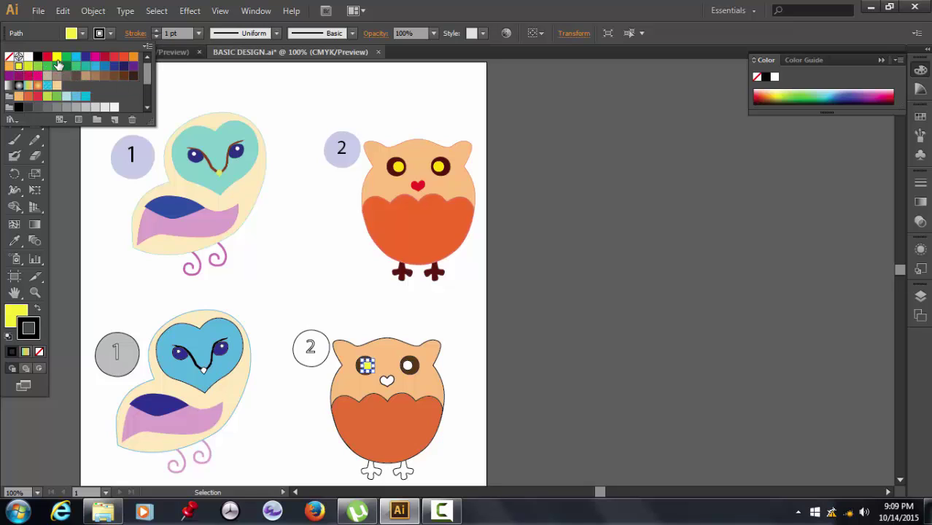
{"action": "left_click", "coordinate": [256, 379]}
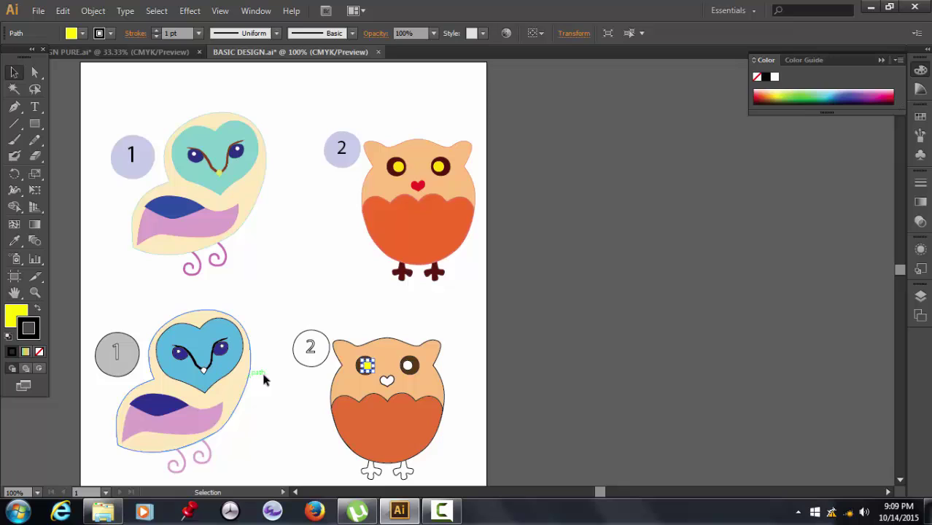
{"action": "left_click", "coordinate": [408, 365]}
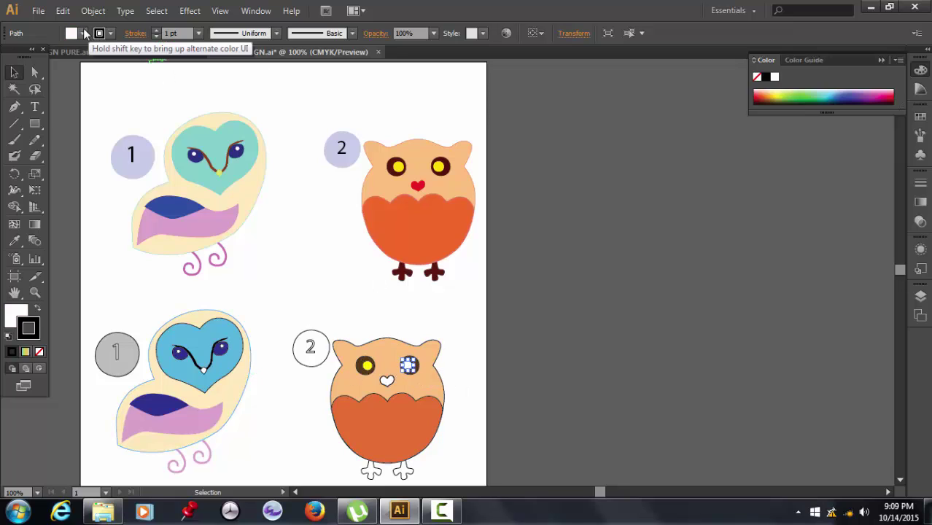
{"action": "left_click", "coordinate": [83, 32]}
{"action": "left_click", "coordinate": [58, 57]}
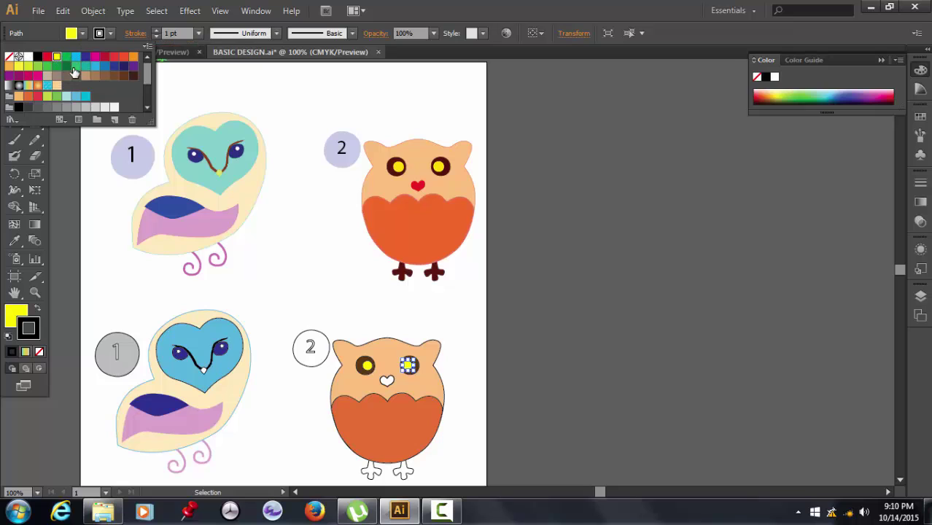
- Fill the heart nose below owl 2's eyes red, after briefly trying green
{"action": "left_click", "coordinate": [387, 381]}
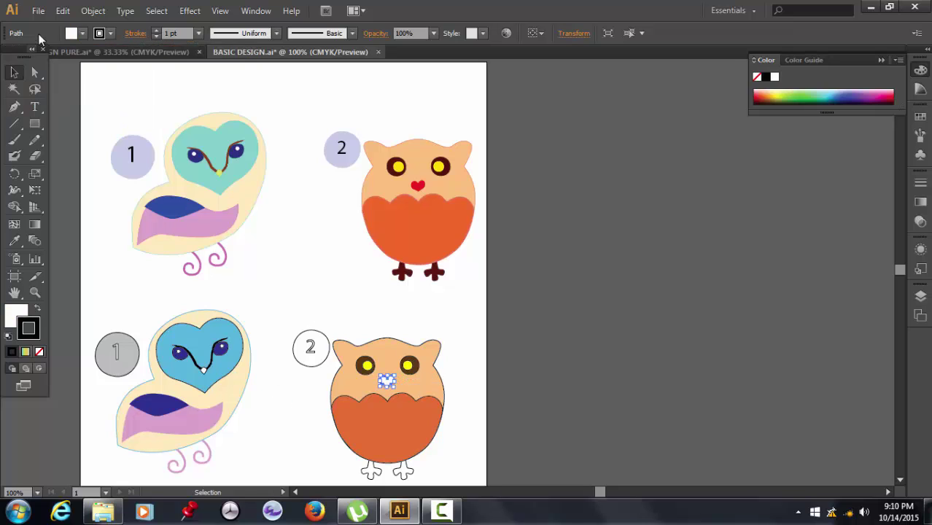
{"action": "left_click", "coordinate": [81, 33]}
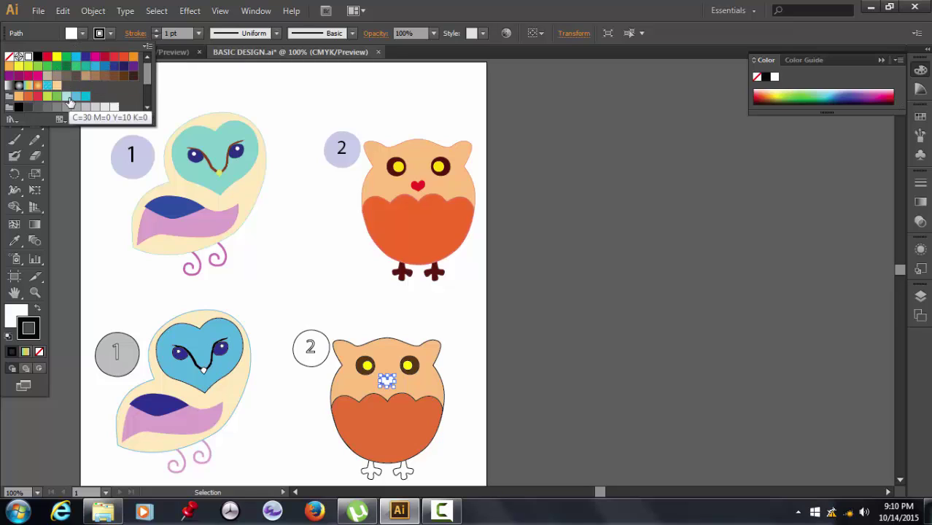
{"action": "left_click", "coordinate": [47, 66]}
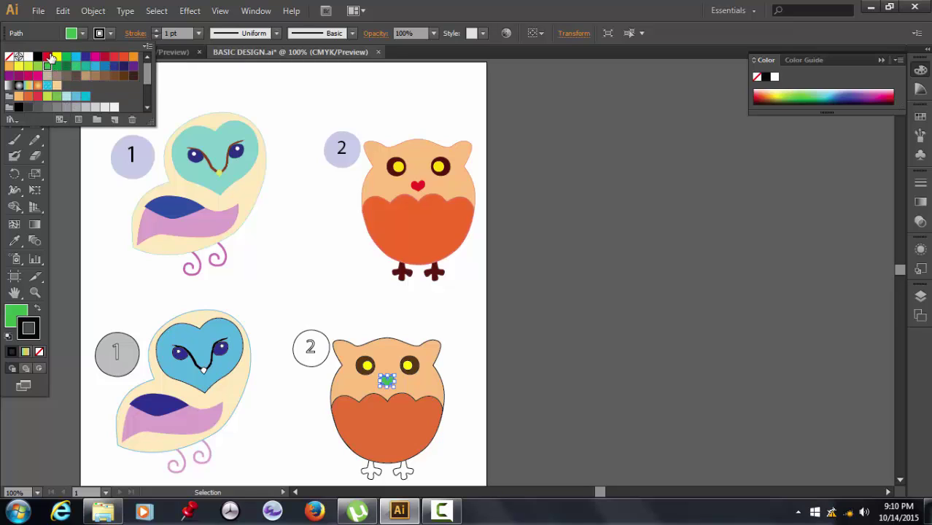
{"action": "left_click", "coordinate": [48, 57]}
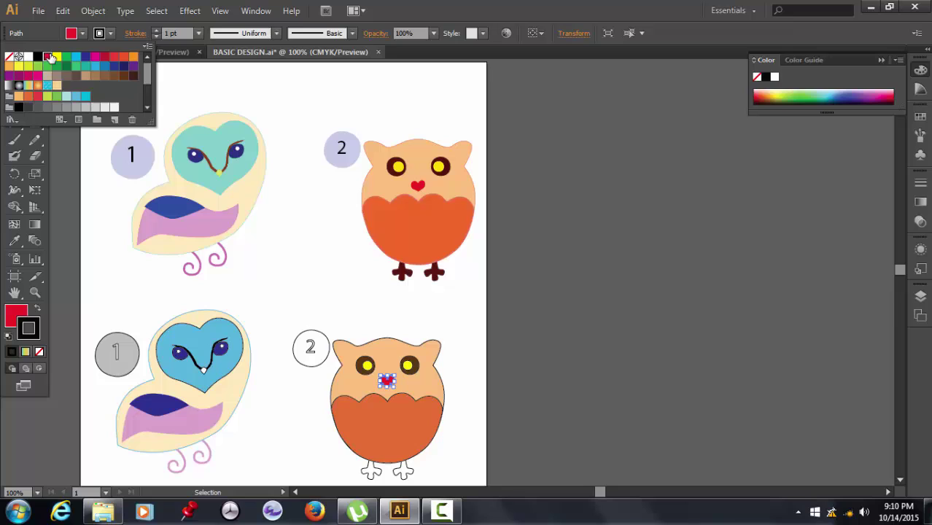
{"action": "left_click", "coordinate": [353, 352]}
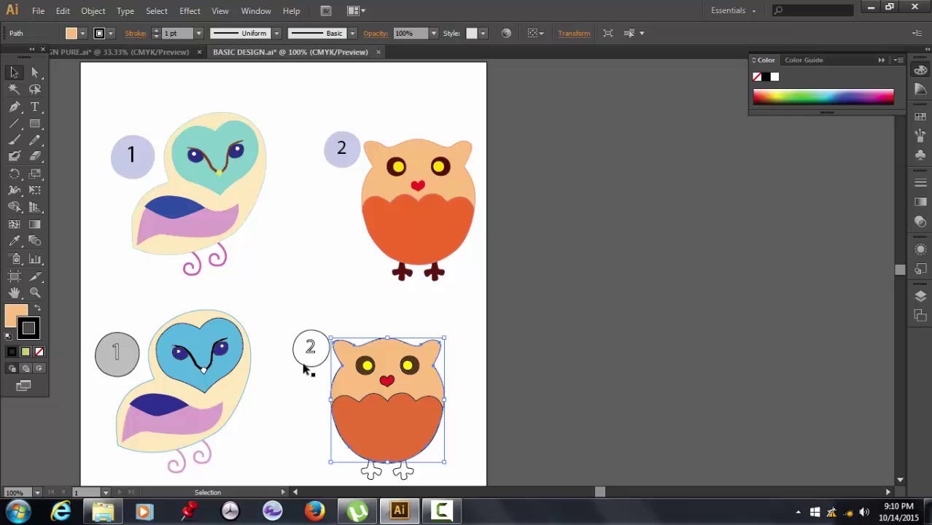
- Give owl 2's head a red outline and nudge the heart nose below the eyes
{"action": "left_click", "coordinate": [8, 316]}
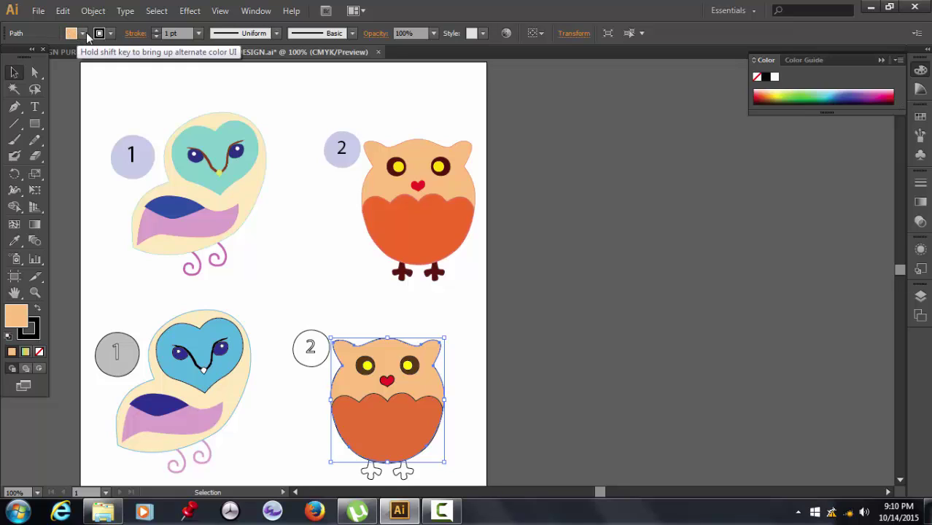
{"action": "left_click", "coordinate": [110, 33]}
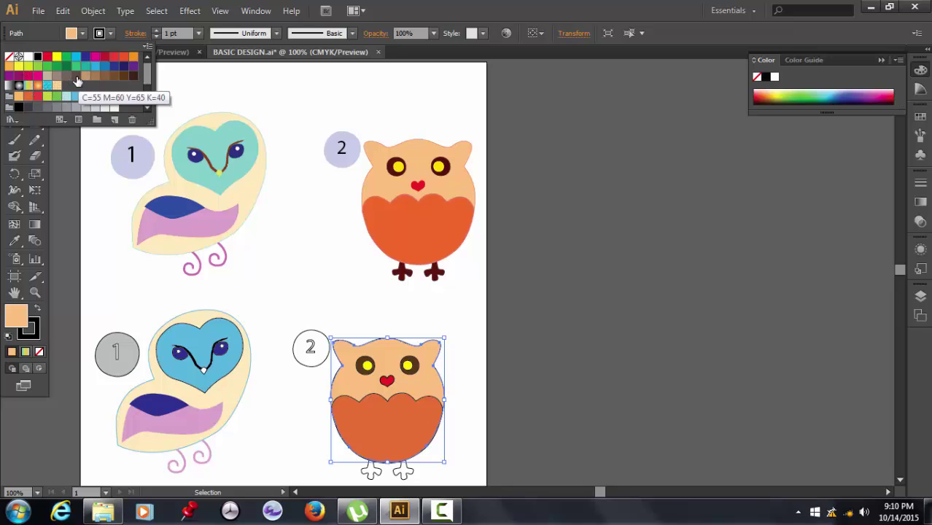
{"action": "left_click", "coordinate": [124, 58]}
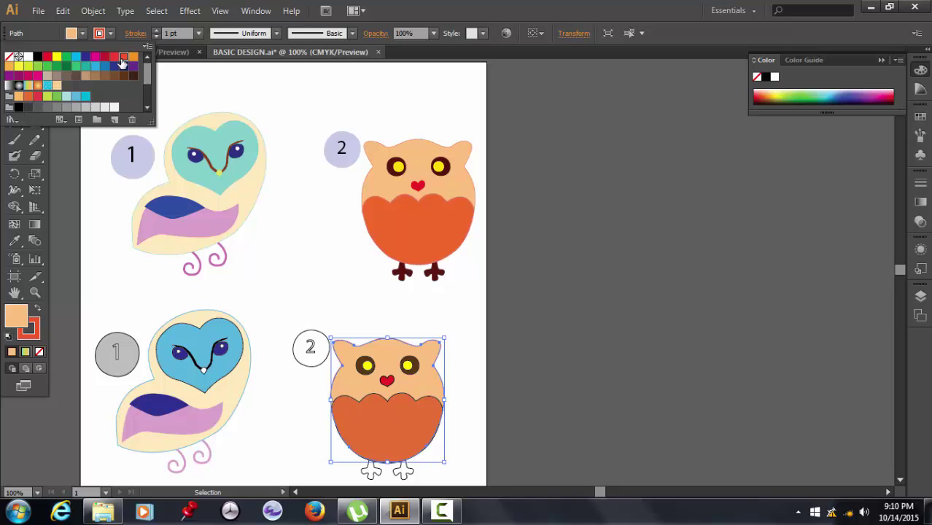
{"action": "left_click", "coordinate": [267, 396]}
{"action": "left_click", "coordinate": [276, 398]}
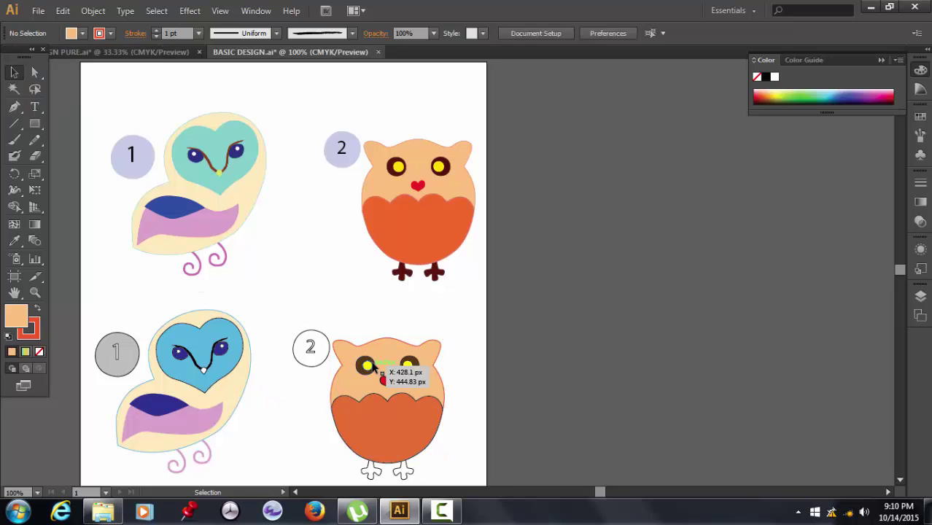
{"action": "left_click_drag", "start_coordinate": [380, 369], "coordinate": [384, 372]}
- Outline the orange belly of the lower owl in red
{"action": "left_click", "coordinate": [378, 403]}
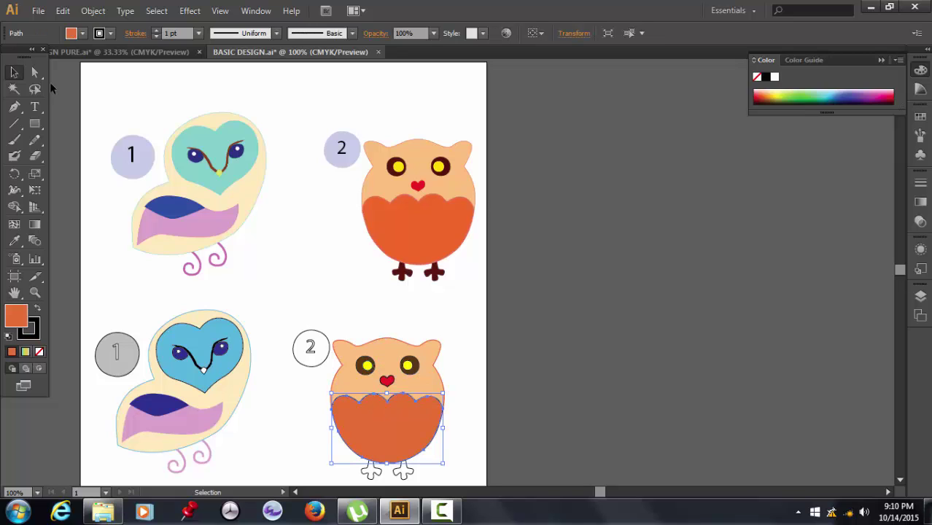
{"action": "left_click", "coordinate": [110, 33]}
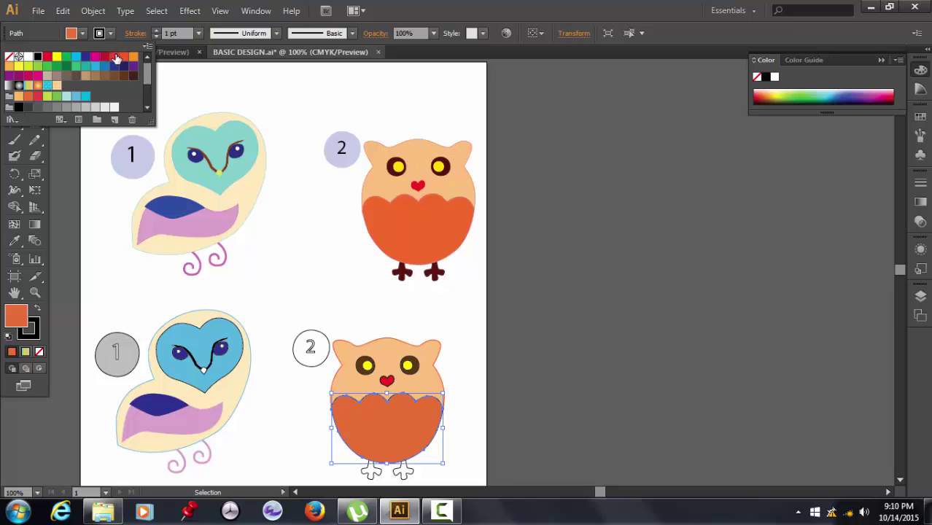
{"action": "left_click", "coordinate": [116, 57]}
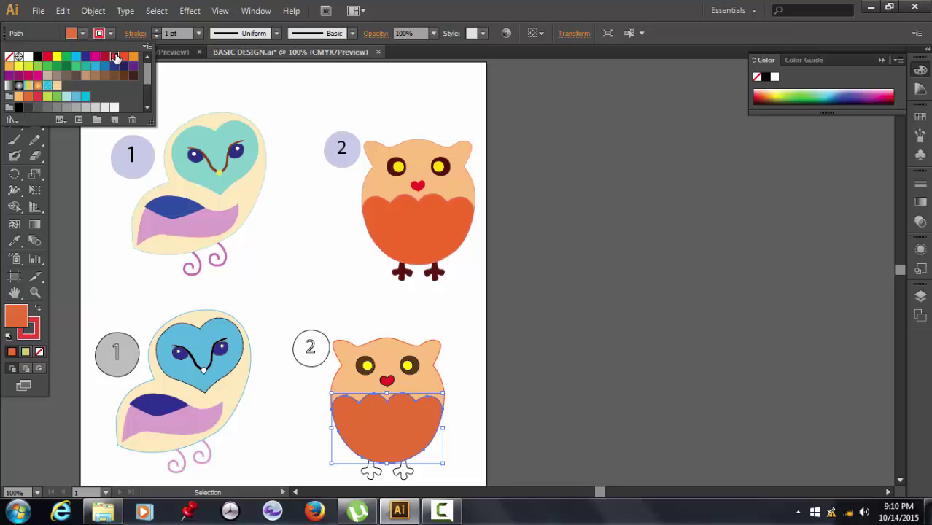
{"action": "left_click", "coordinate": [255, 412]}
{"action": "left_click", "coordinate": [278, 394]}
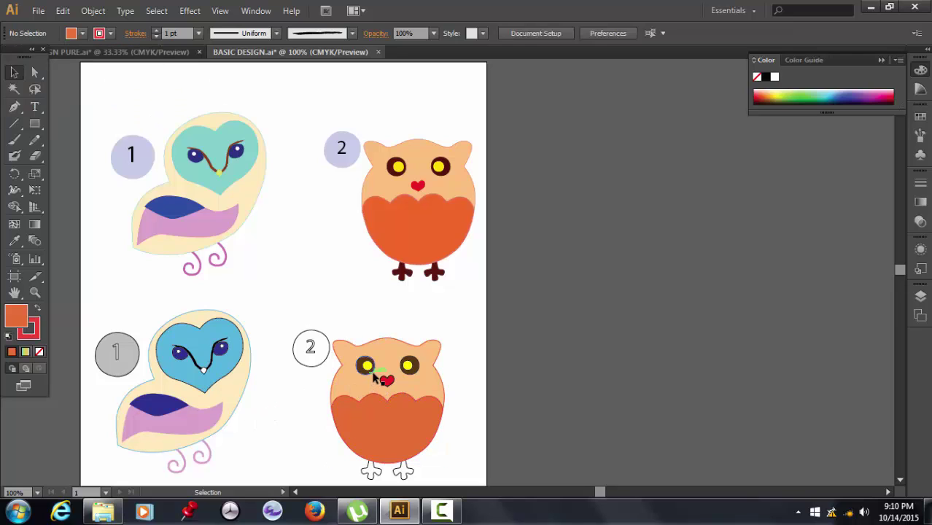
- Reposition the heart nose below the eyes and give it a red outline
{"action": "left_click_drag", "start_coordinate": [374, 375], "coordinate": [384, 385]}
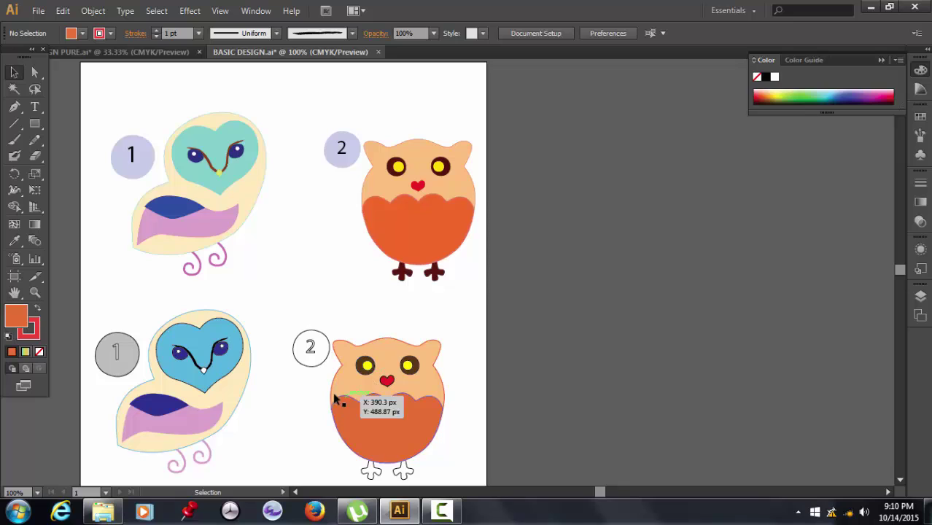
{"action": "left_click", "coordinate": [108, 34]}
{"action": "left_click", "coordinate": [50, 57]}
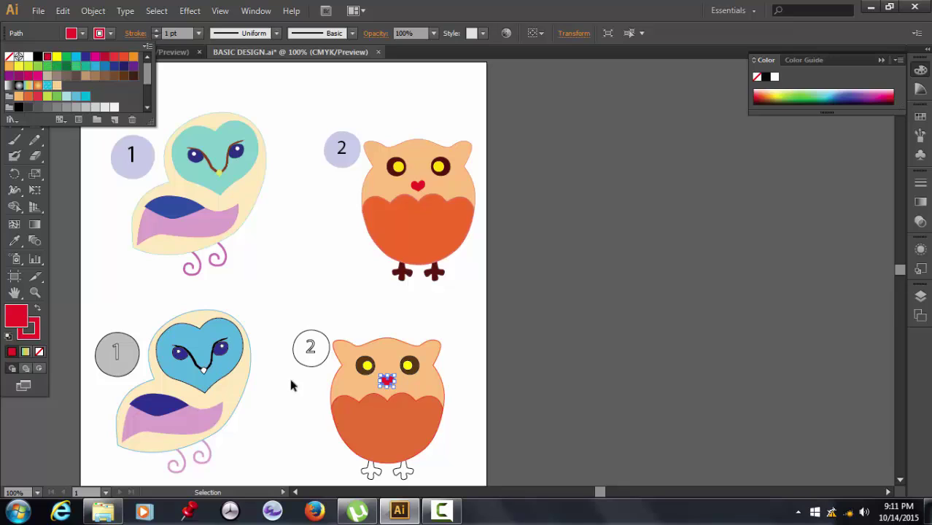
{"action": "left_click", "coordinate": [295, 394]}
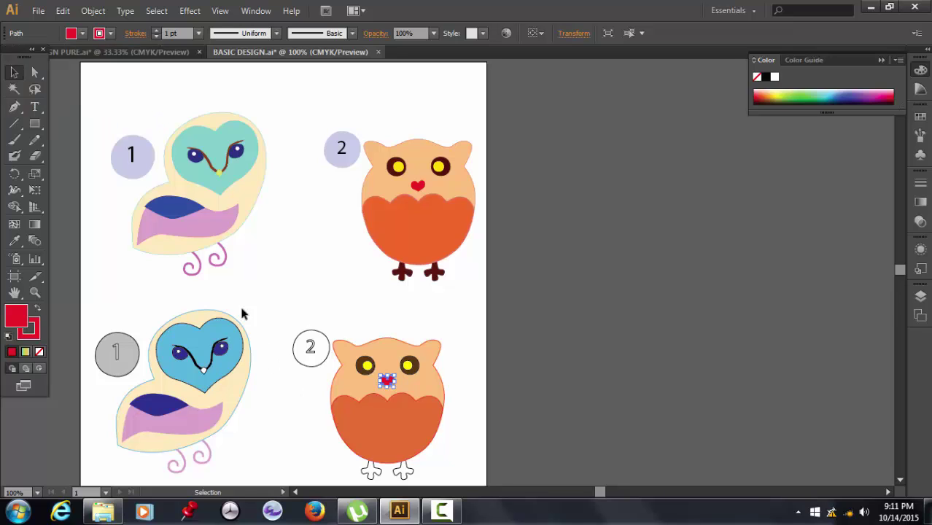
{"action": "left_click", "coordinate": [261, 398]}
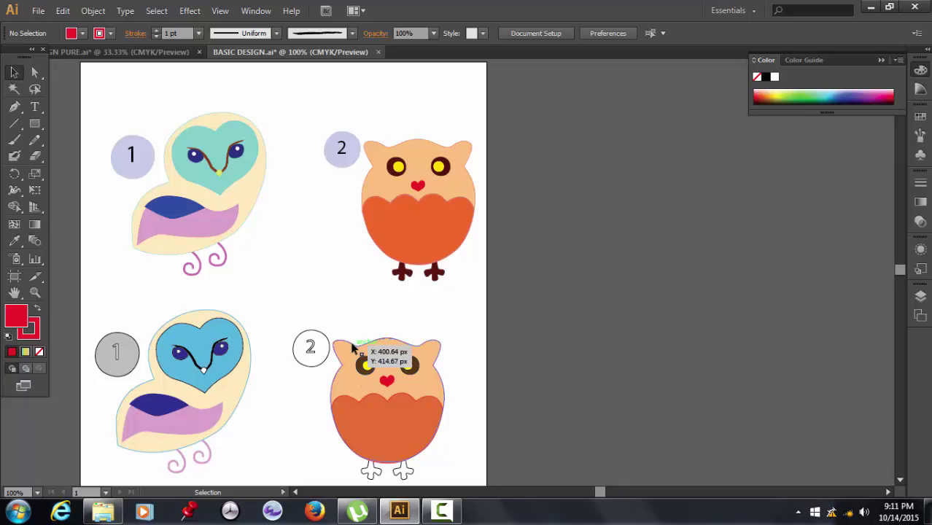
- Give the lower owl's left foot a dark brown outline and dark brown fill
{"action": "scroll", "coordinate": [358, 353], "scroll_direction": "down", "scroll_amount": 1}
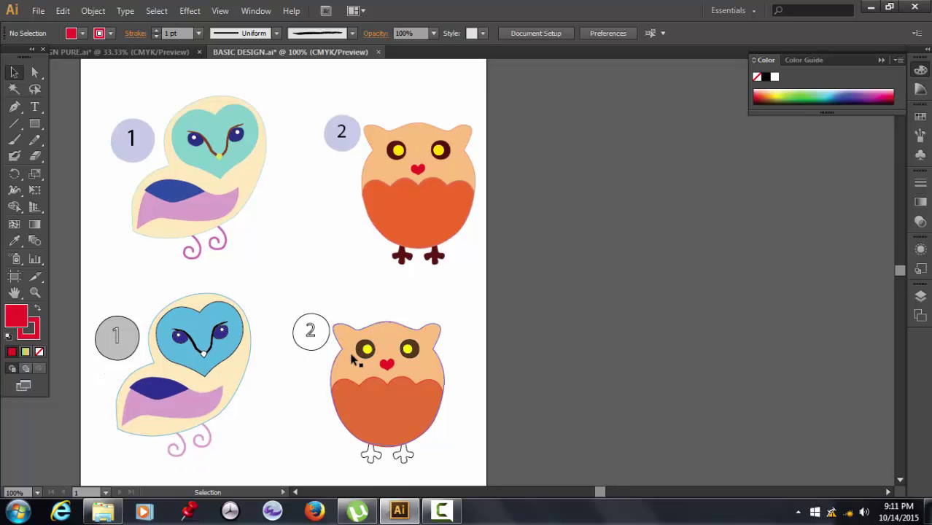
{"action": "left_click", "coordinate": [368, 457]}
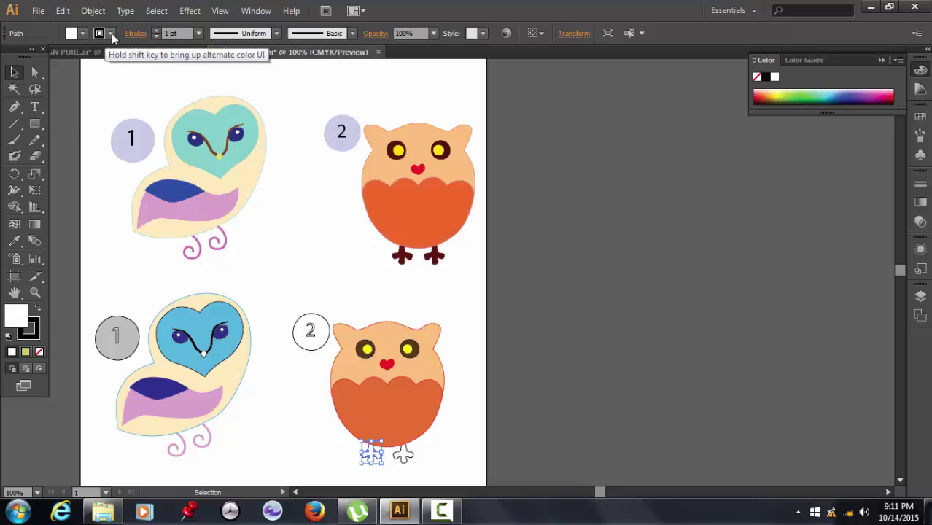
{"action": "left_click", "coordinate": [102, 33]}
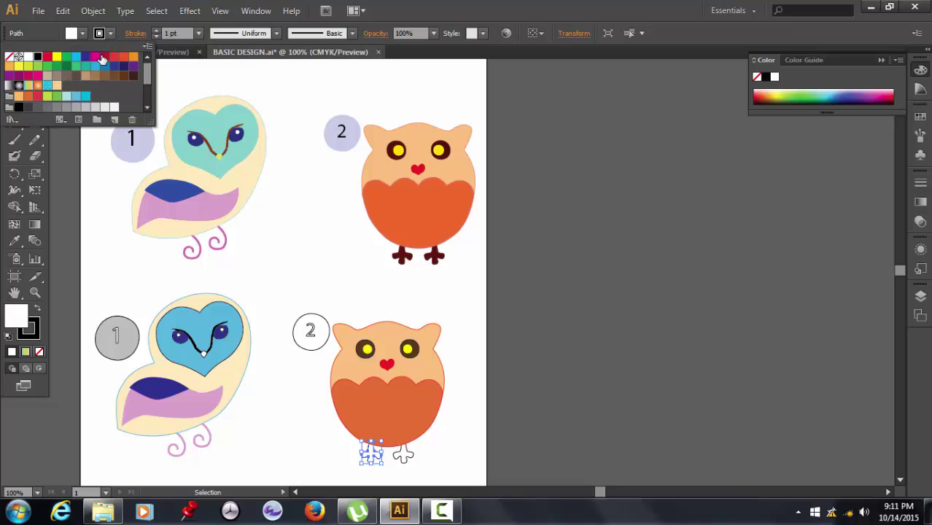
{"action": "left_click", "coordinate": [132, 78]}
{"action": "left_click", "coordinate": [81, 31]}
{"action": "left_click", "coordinate": [82, 31]}
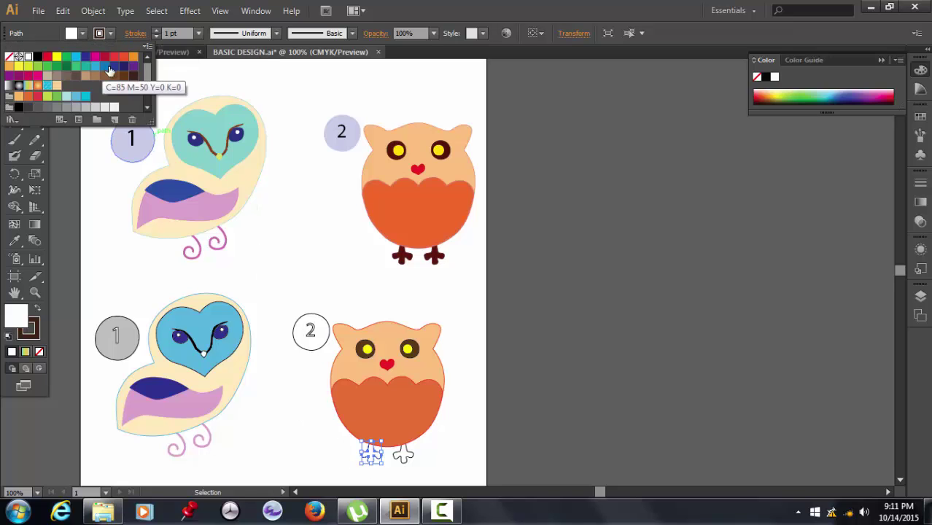
{"action": "left_click", "coordinate": [132, 77]}
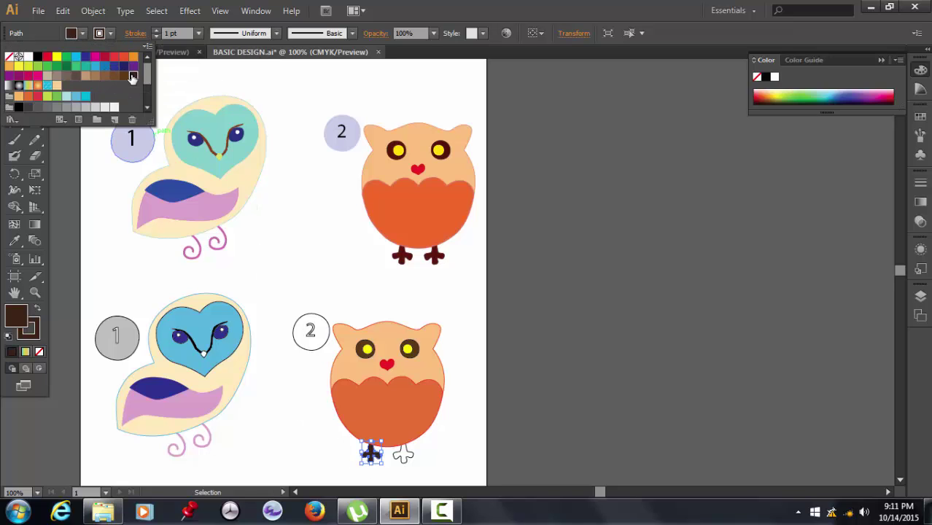
- Fill the right foot dark brown in isolation mode, then return to the full artwork
{"action": "left_click", "coordinate": [403, 454]}
{"action": "double_click", "coordinate": [406, 455]}
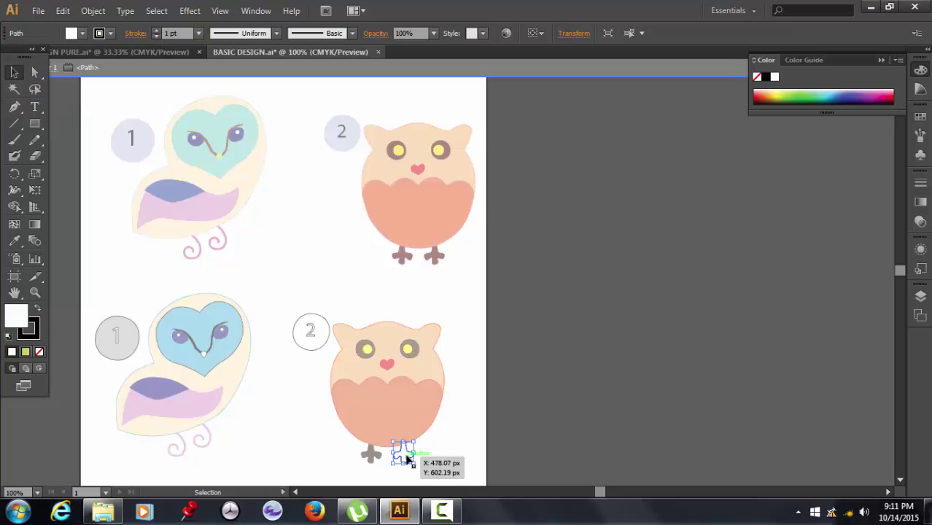
{"action": "left_click", "coordinate": [82, 33]}
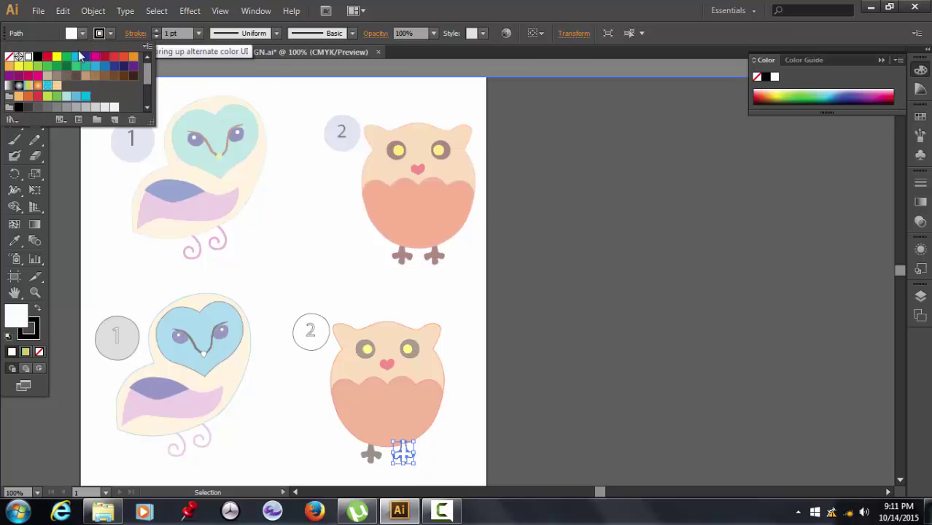
{"action": "left_click", "coordinate": [132, 76]}
{"action": "left_click", "coordinate": [266, 426]}
{"action": "double_click", "coordinate": [265, 426]}
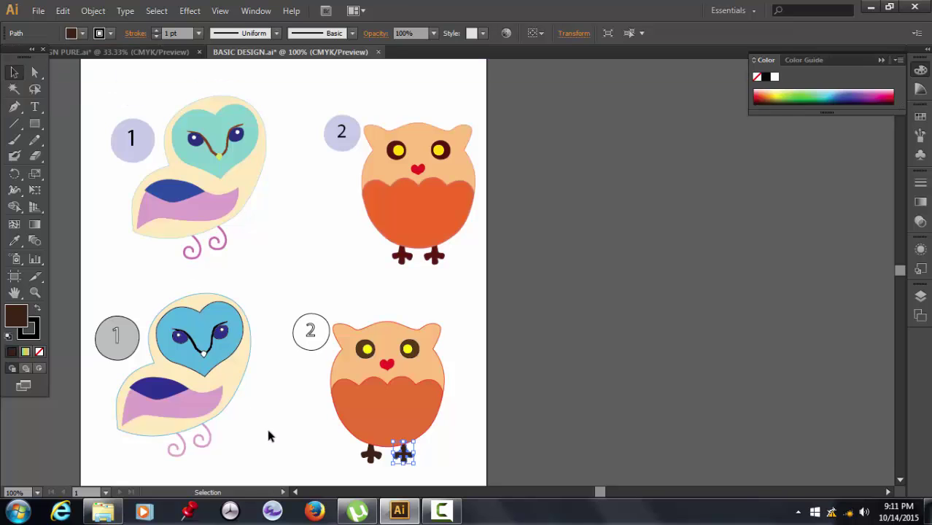
{"action": "scroll", "coordinate": [344, 390], "scroll_direction": "down", "scroll_amount": 1}
{"action": "scroll", "coordinate": [344, 390], "scroll_direction": "down", "scroll_amount": 1}
{"action": "scroll", "coordinate": [344, 390], "scroll_direction": "up", "scroll_amount": 1}
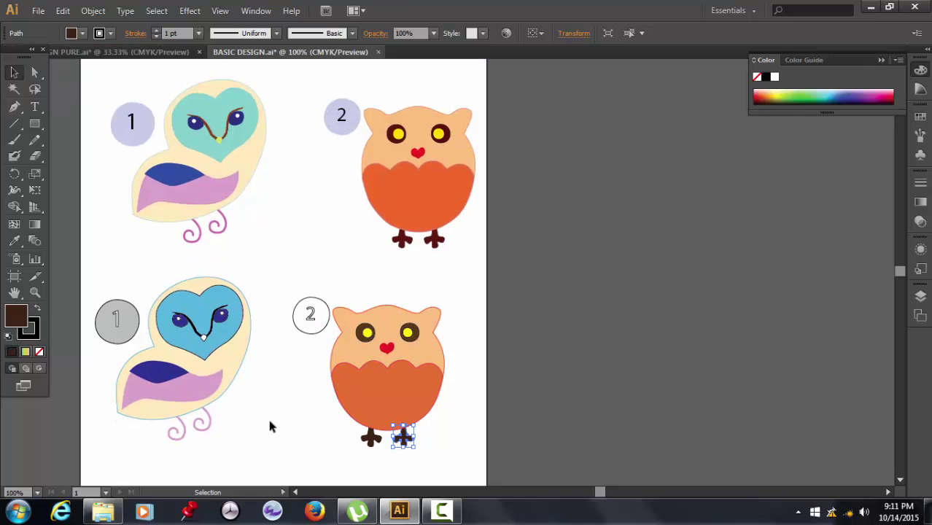
- Fill the lower 2 circle gray and remove the outline from the 1 circle
{"action": "left_click", "coordinate": [78, 34]}
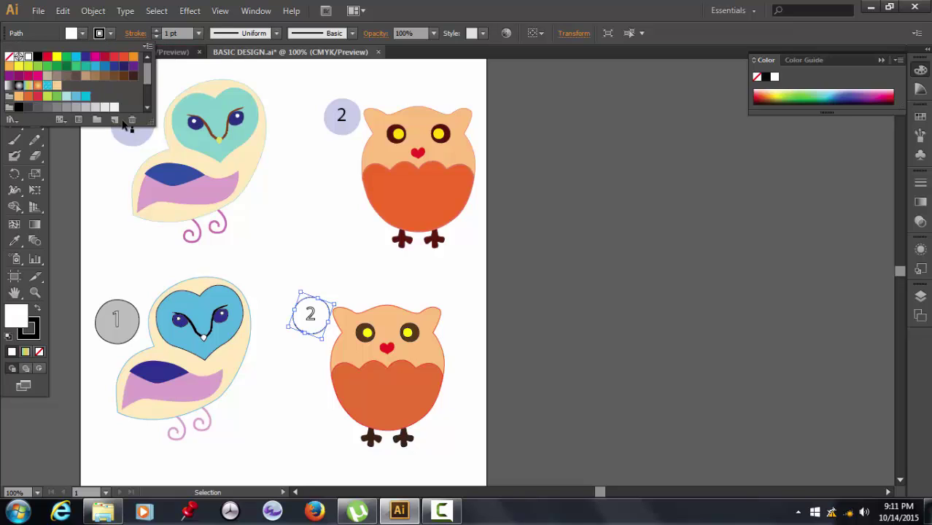
{"action": "left_click", "coordinate": [76, 107]}
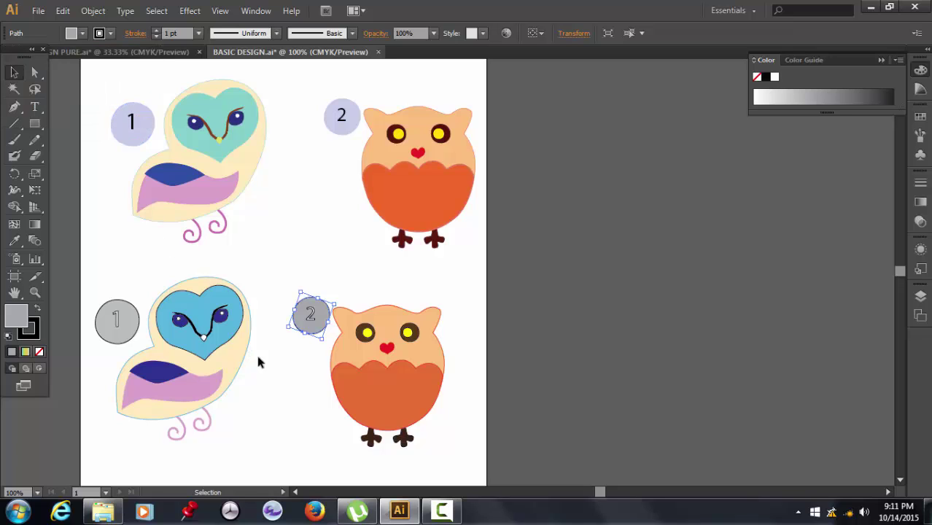
{"action": "left_click", "coordinate": [124, 322]}
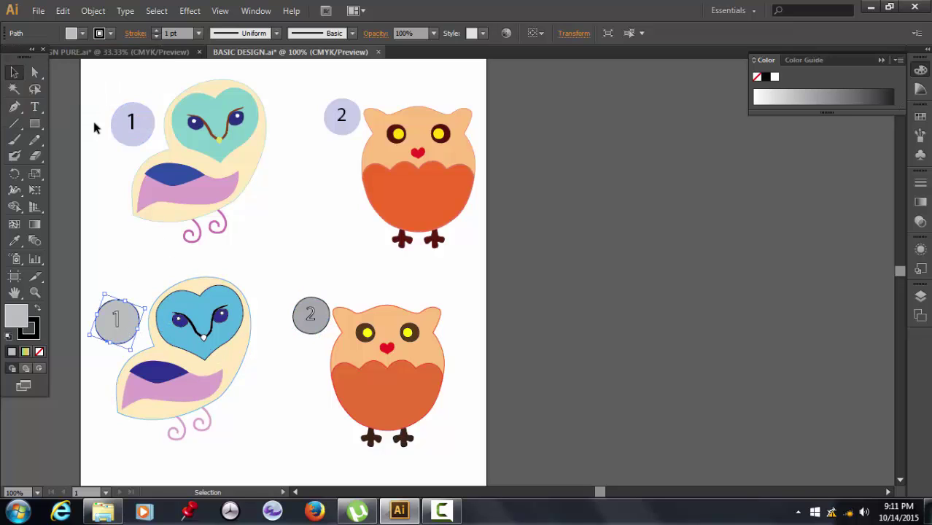
{"action": "left_click", "coordinate": [83, 33]}
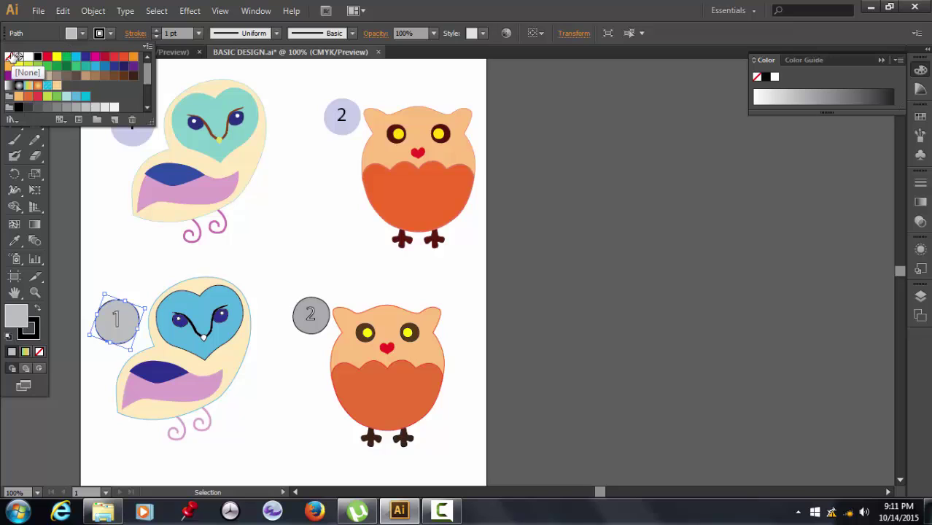
{"action": "left_click", "coordinate": [10, 57]}
{"action": "left_click", "coordinate": [328, 315]}
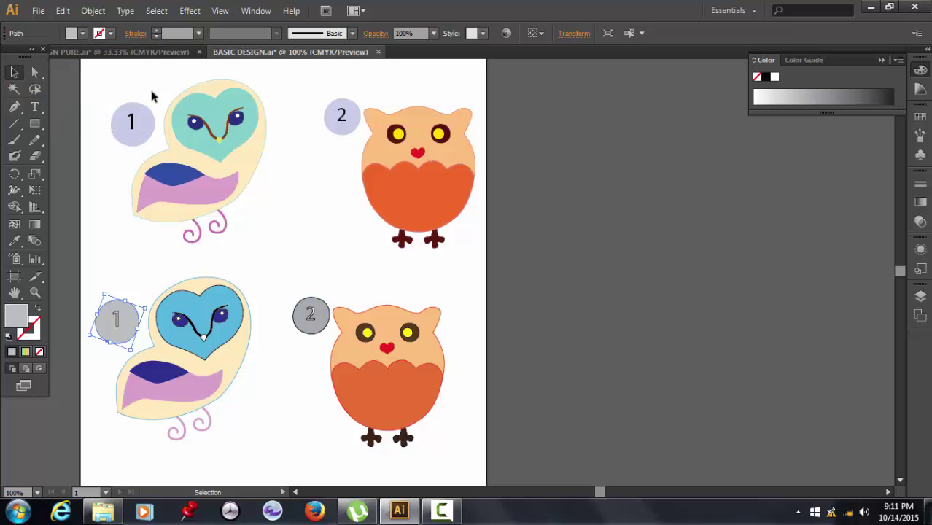
- Set the gray 2 circle's outline to None
{"action": "left_click", "coordinate": [313, 309]}
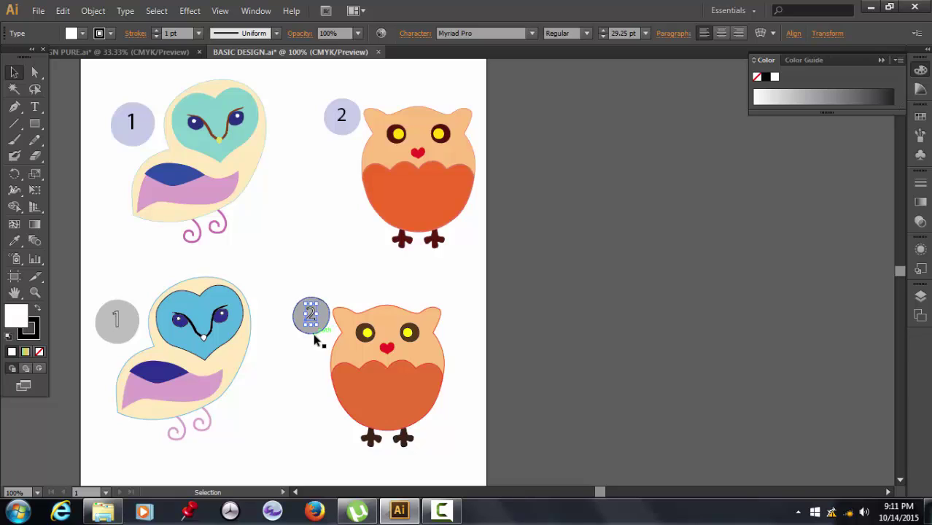
{"action": "left_click", "coordinate": [111, 35]}
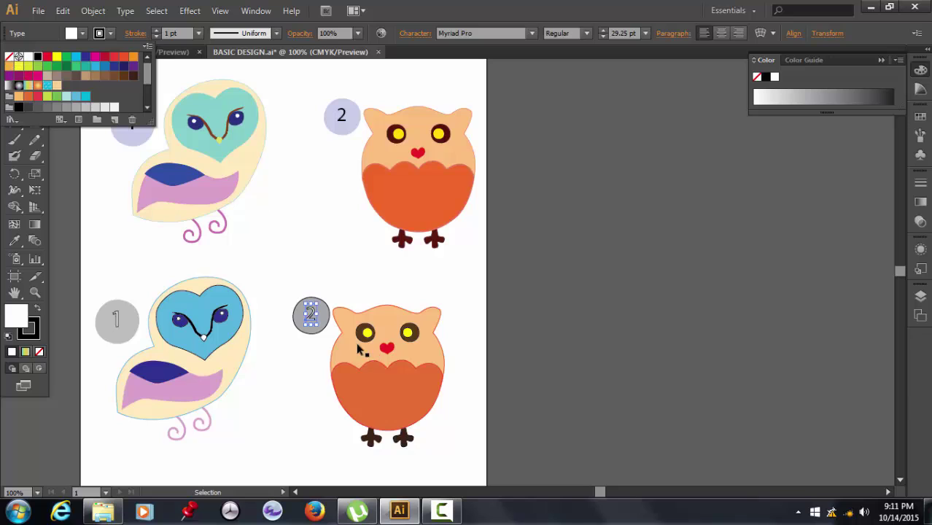
{"action": "key", "text": "Escape"}
{"action": "left_click", "coordinate": [324, 324]}
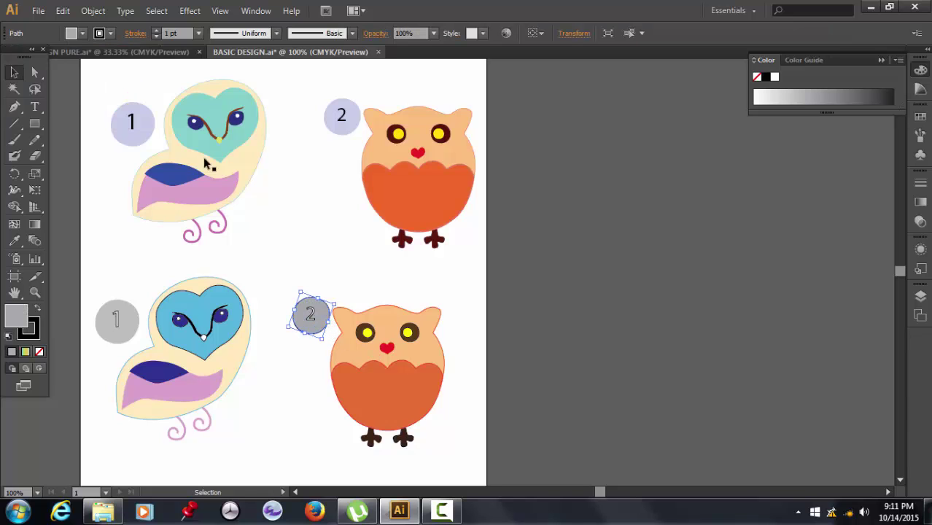
{"action": "left_click", "coordinate": [110, 34]}
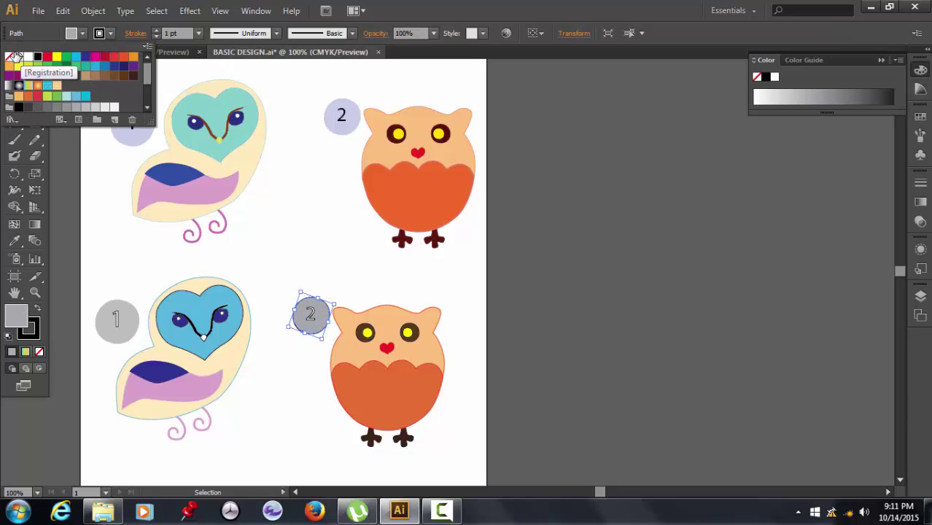
{"action": "left_click", "coordinate": [10, 58]}
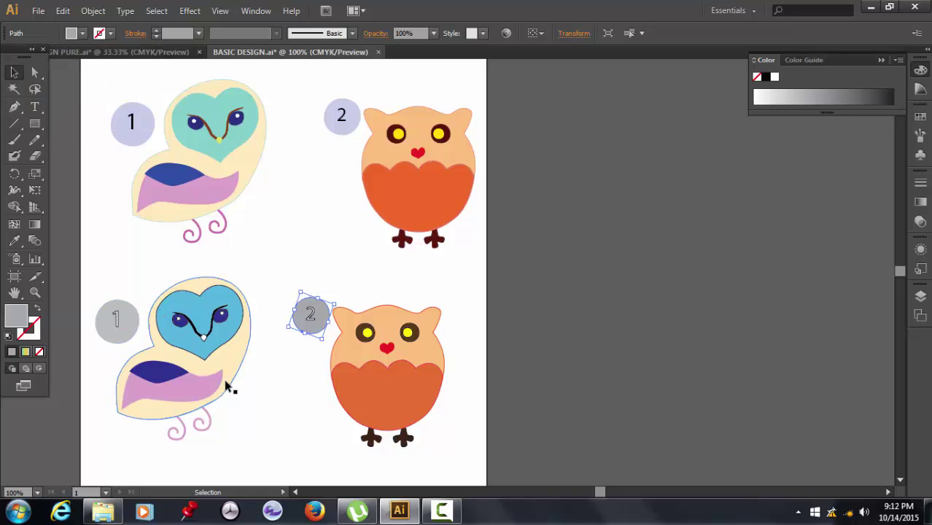
- Fill the number 1 with near-black #231F20 via the Color Picker
{"action": "left_click", "coordinate": [118, 321]}
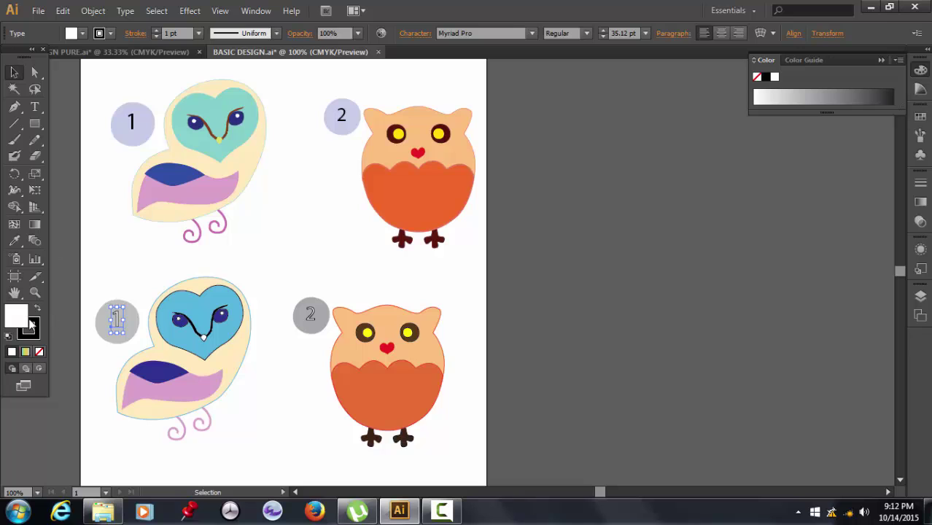
{"action": "double_click", "coordinate": [17, 321]}
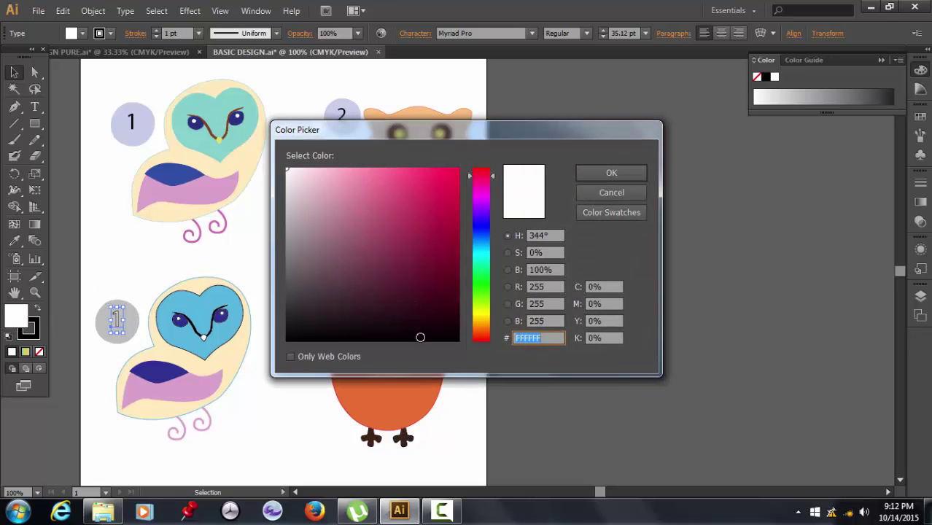
{"action": "type", "text": "231F20"}
{"action": "left_click", "coordinate": [606, 175]}
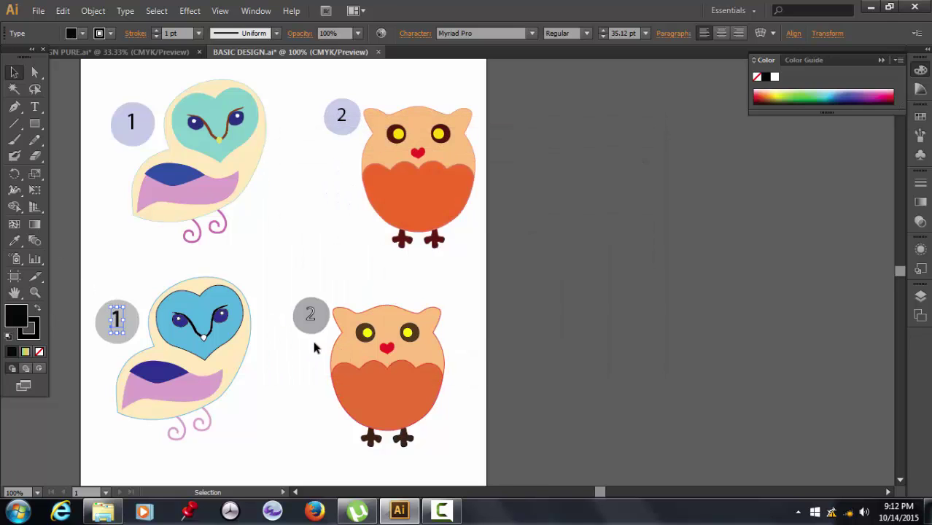
- Fill the number 2 black via the Color Picker and deselect
{"action": "left_click", "coordinate": [310, 314]}
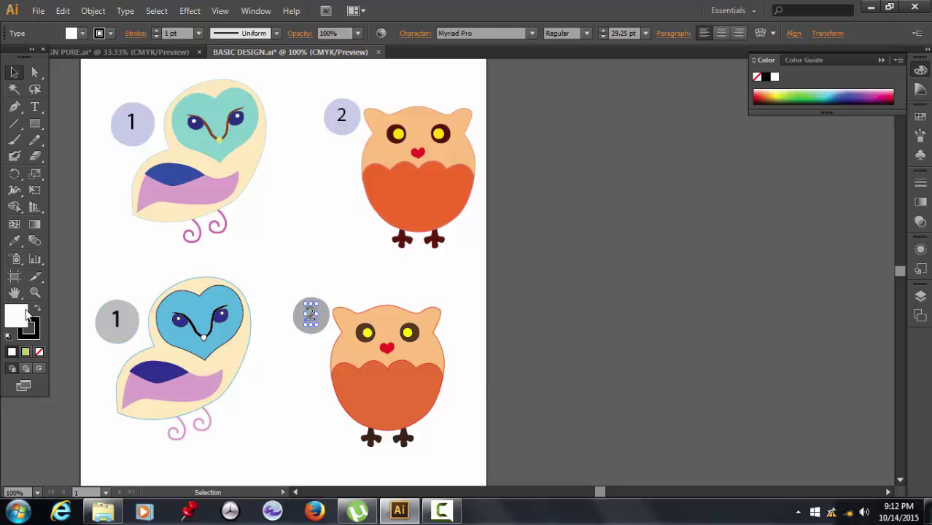
{"action": "double_click", "coordinate": [20, 316]}
{"action": "left_click", "coordinate": [370, 342]}
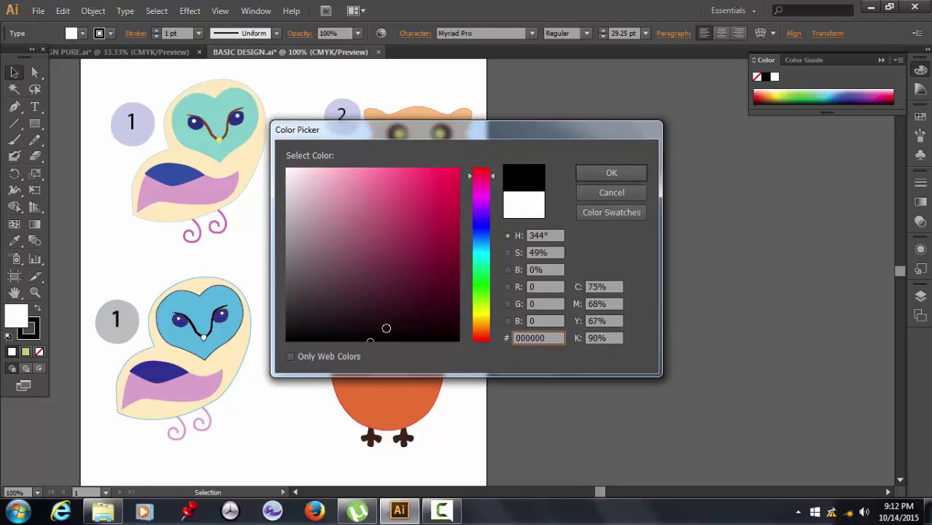
{"action": "left_click", "coordinate": [611, 173]}
{"action": "left_click", "coordinate": [266, 418]}
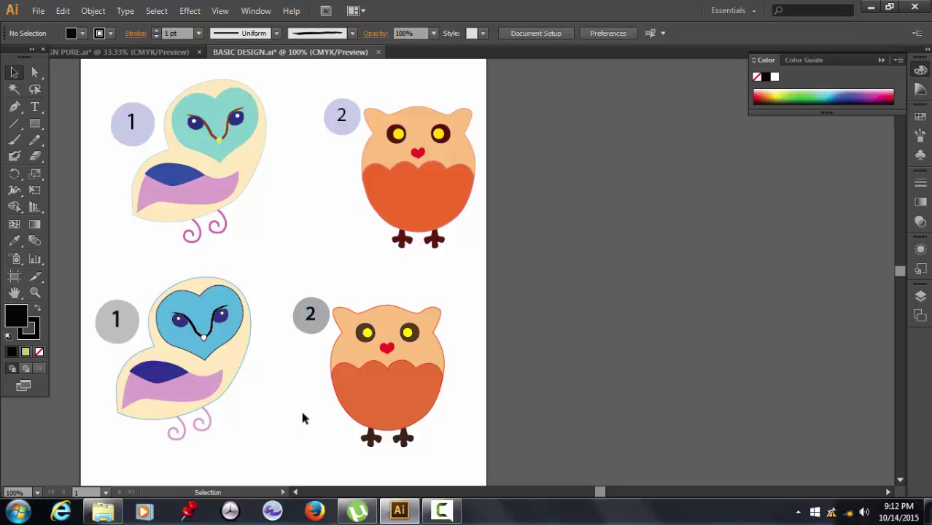